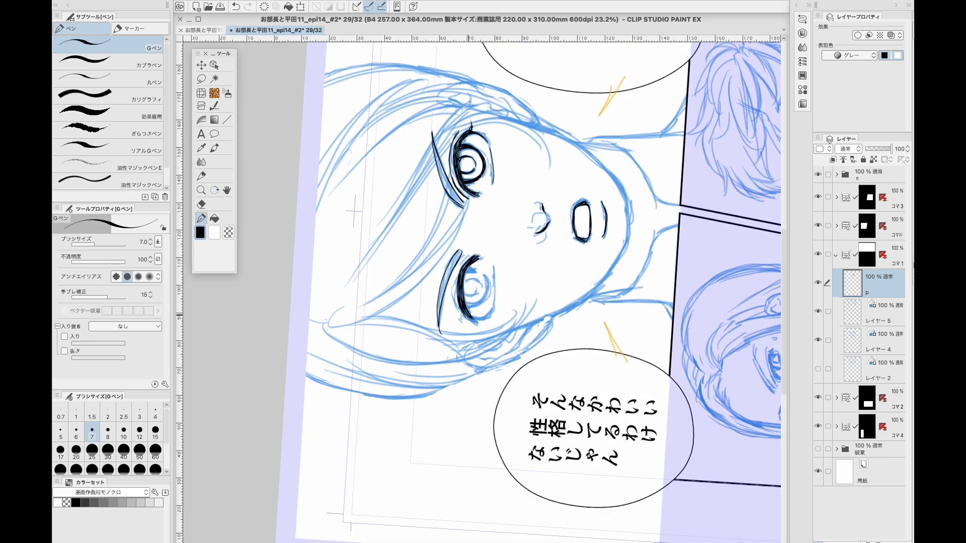
- Finish inking the eyes and ink both ears of the large face with the G-pen
key("super+at")
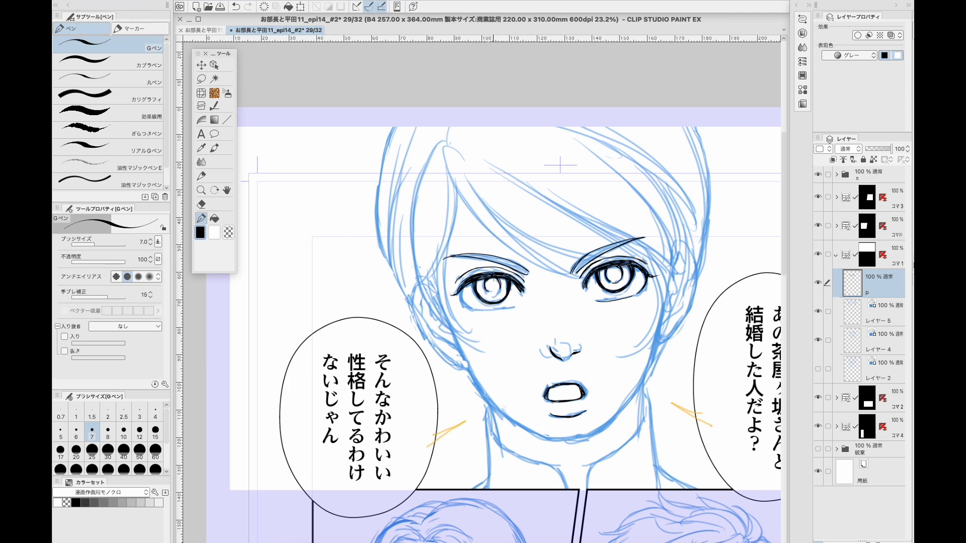
key("bracketright")
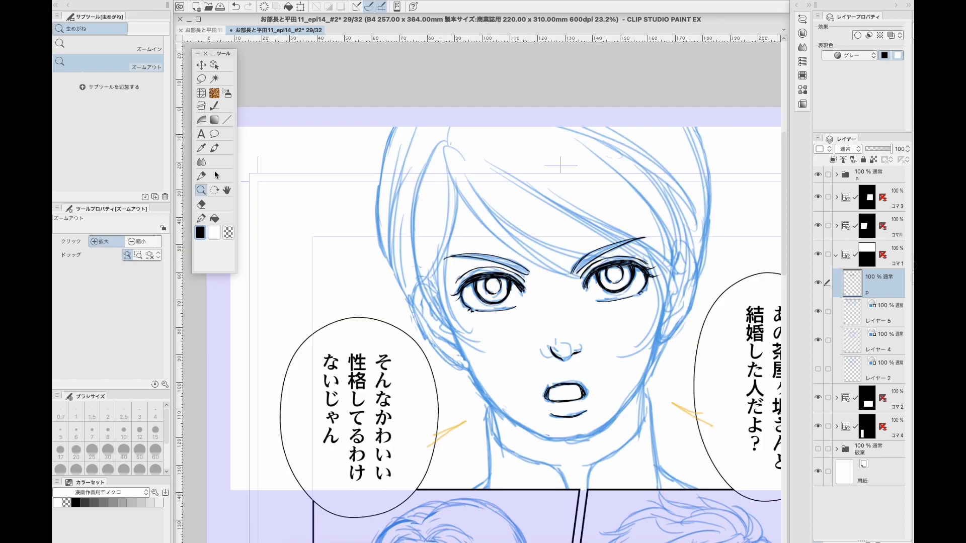
left_click_drag(247, 493, 147, 423)
mouse_move(589, 201)
left_mouse_down()
mouse_move(549, 290)
mouse_move(493, 362)
left_mouse_up()
- Ink the cheek and jaw contour of the large face with the G-pen at brush size 10
key("bracketright")
key("minus")
key("minus")
key("minus")
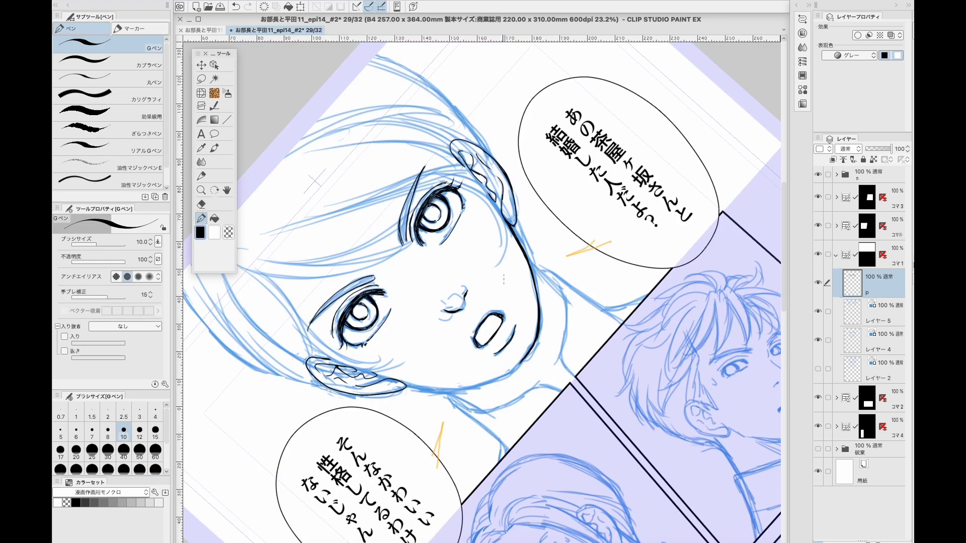
key("minus")
key("minus")
key("minus")
key("minus")
key("minus")
key("minus")
key("minus")
key("minus")
key("minus")
key("minus")
key("minus")
key("minus")
key("minus")
key("minus")
key("minus")
key("minus")
key("minus")
key("minus")
key("minus")
key("minus")
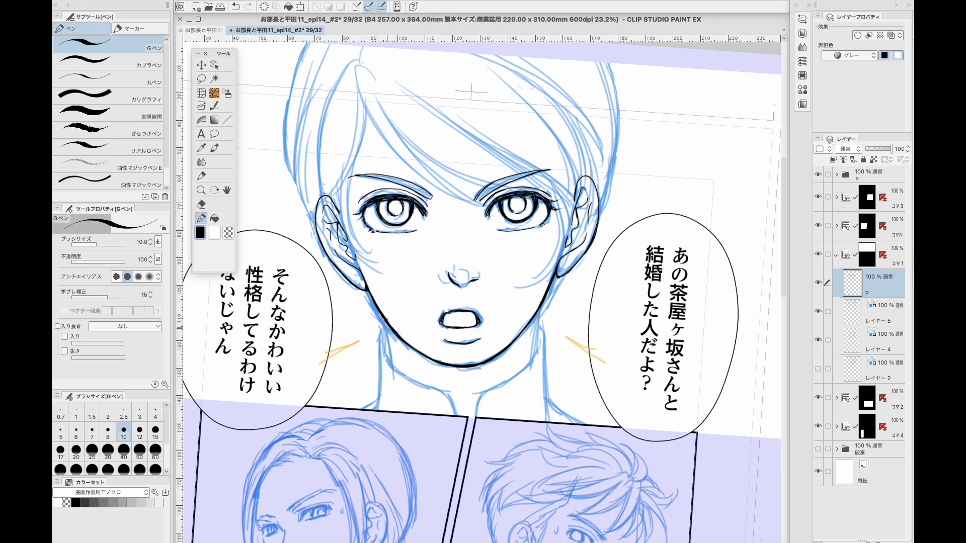
- Ink the neck, standing collar and shoulder lines below the large face, raising the brush size to 12
left_click_drag(383, 318, 394, 371)
left_click_drag(537, 305, 540, 351)
key("bracketright")
scroll(385, 311, "down", 1)
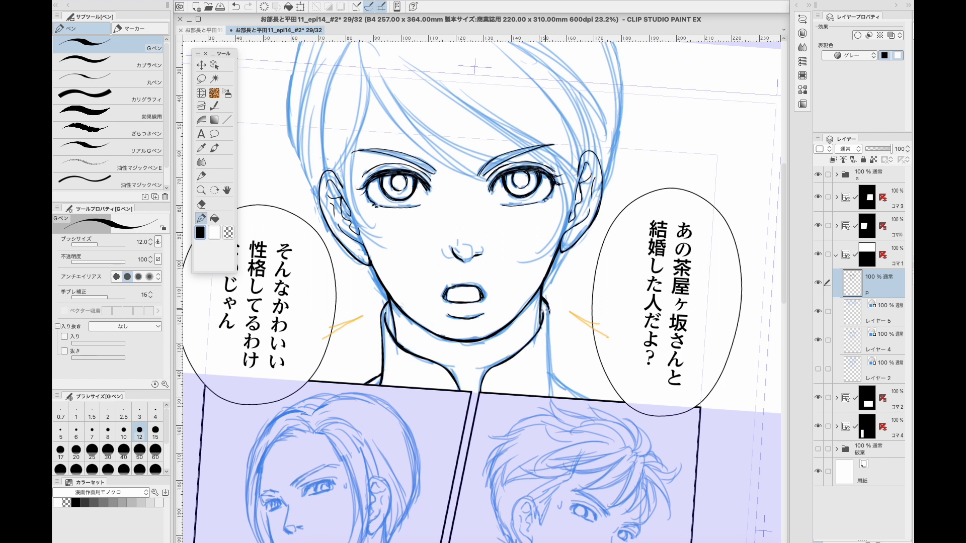
- Create a new layer and ink the swept bangs of the large face at brush size 8
key("ctrl+shift+n")
scroll(584, 397, "down", 3)
key("bracketleft")
key("bracketleft")
scroll(376, 122, "up", 1)
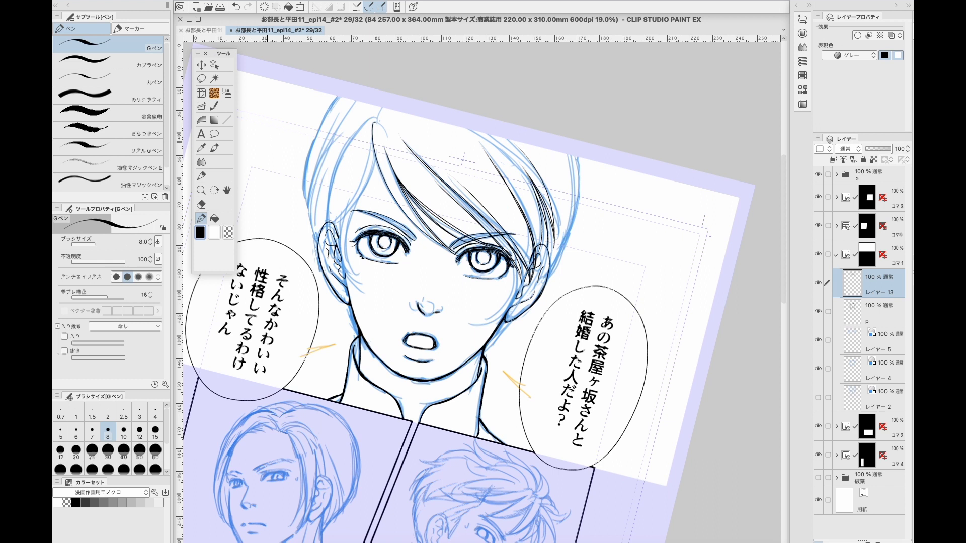
- Ink the outer hair contour and the side locks on both sides of the large face, undoing unsatisfactory strokes
key("ctrl+at")
key("bracketright")
key("bracketleft")
left_click_drag(289, 158, 302, 292)
key("ctrl+z")
left_click_drag(345, 181, 319, 274)
key("ctrl+z")
mouse_move(325, 154)
left_mouse_down()
mouse_move(307, 284)
mouse_move(364, 317)
left_mouse_up()
key("ctrl+z")
left_click_drag(336, 262, 352, 324)
left_click_drag(503, 263, 515, 318)
key("ctrl+z")
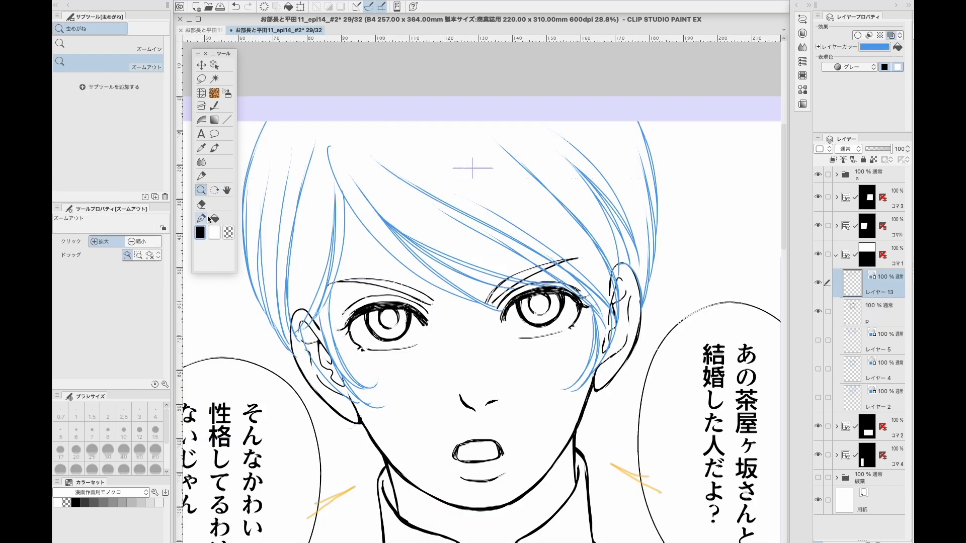
- Erase the ear and face lines overlapped by hair on line-art layer p, using the vector eraser up to size 20
key("e")
key("alt+bracketleft")
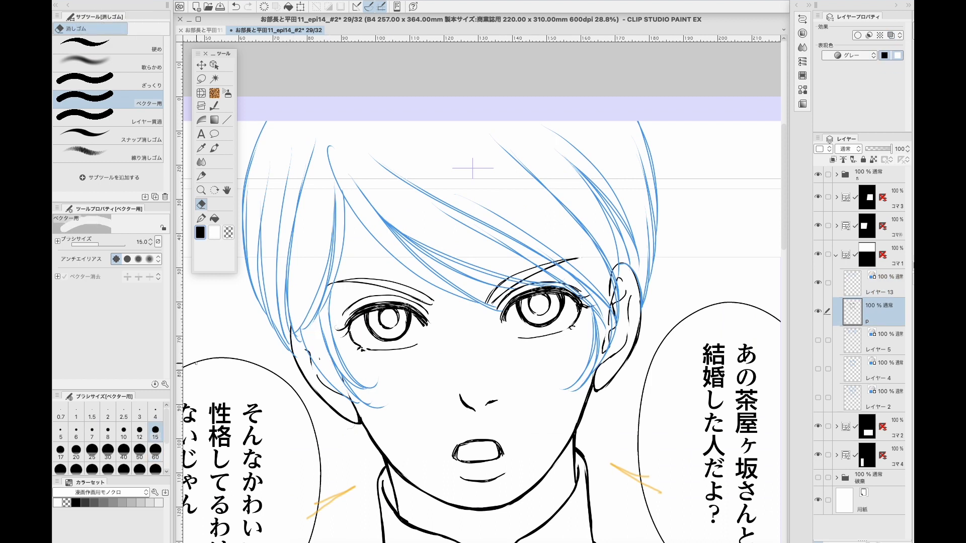
key("bracketleft")
key("bracketleft")
key("bracketleft")
key("bracketleft")
key("bracketleft")
key("bracketleft")
key("alt+bracketright")
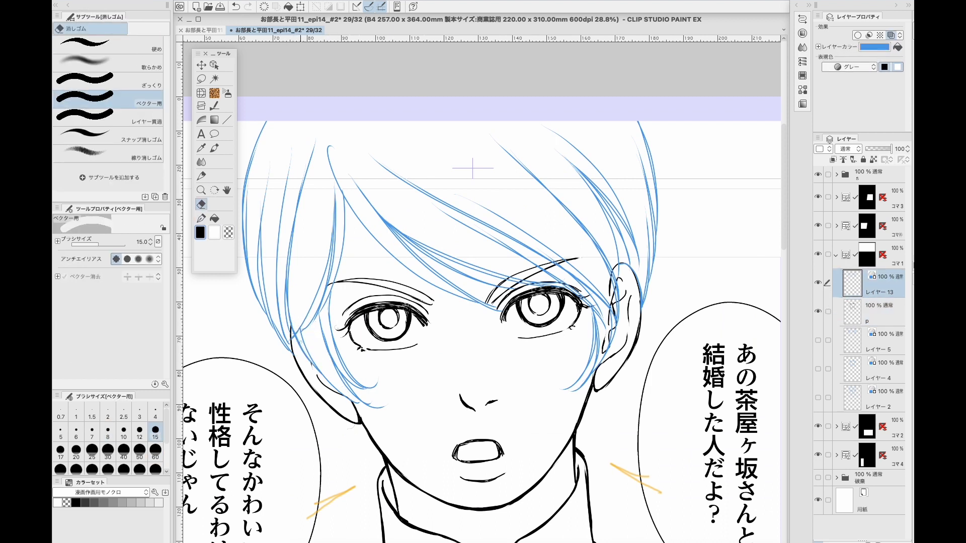
key("bracketright")
key("bracketright")
key("alt+bracketleft")
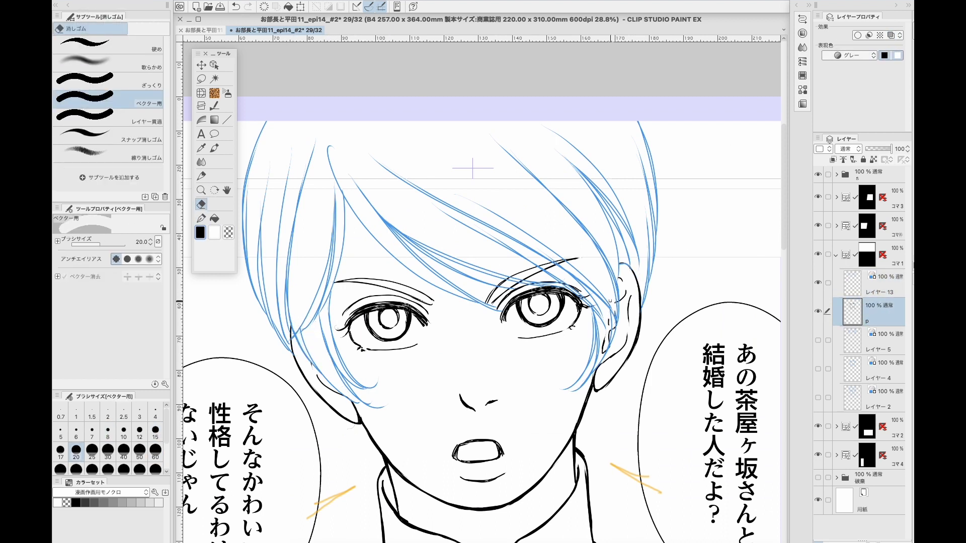
key("alt+bracketright")
key("alt+bracketleft")
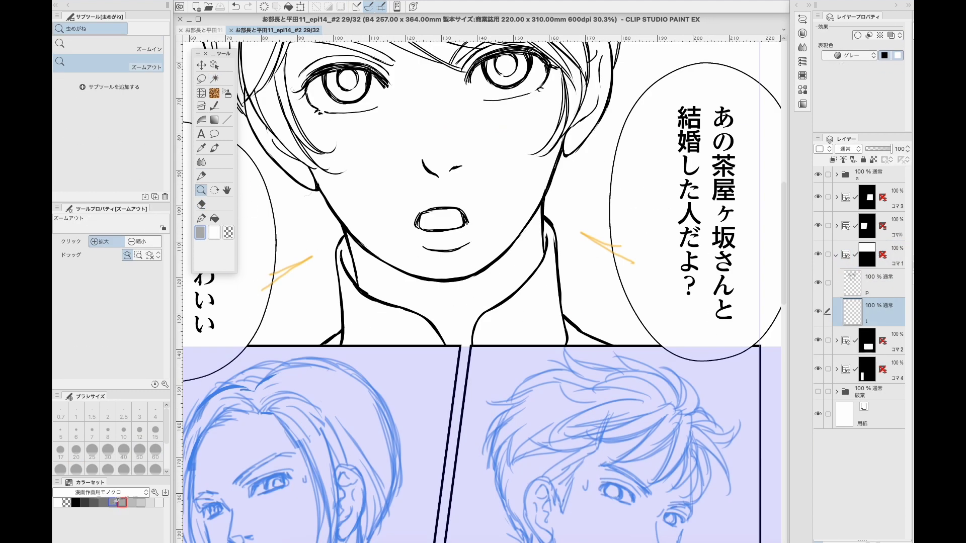
- Fill the irises and mouth with grey, the collar with dark grey and the hair with light grey on layer t
key("p")
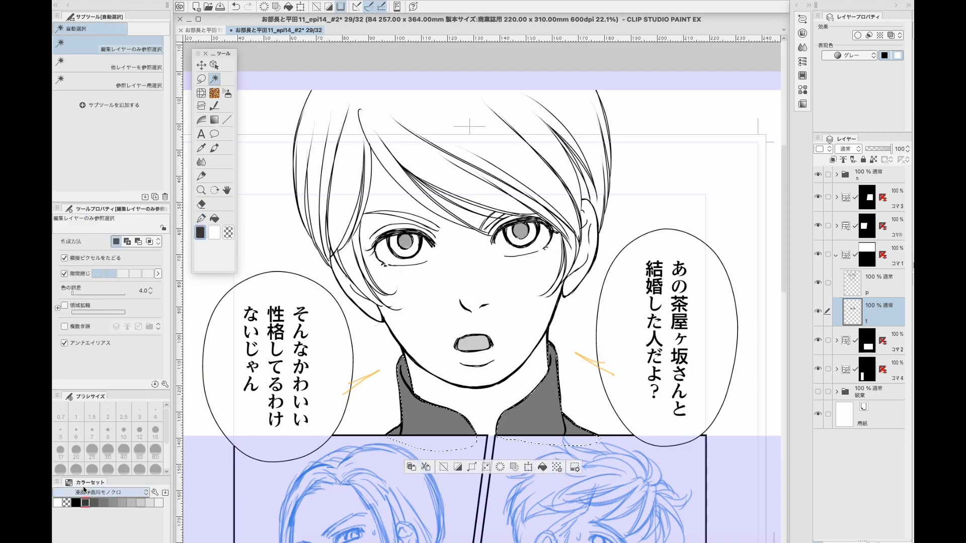
left_click(142, 505)
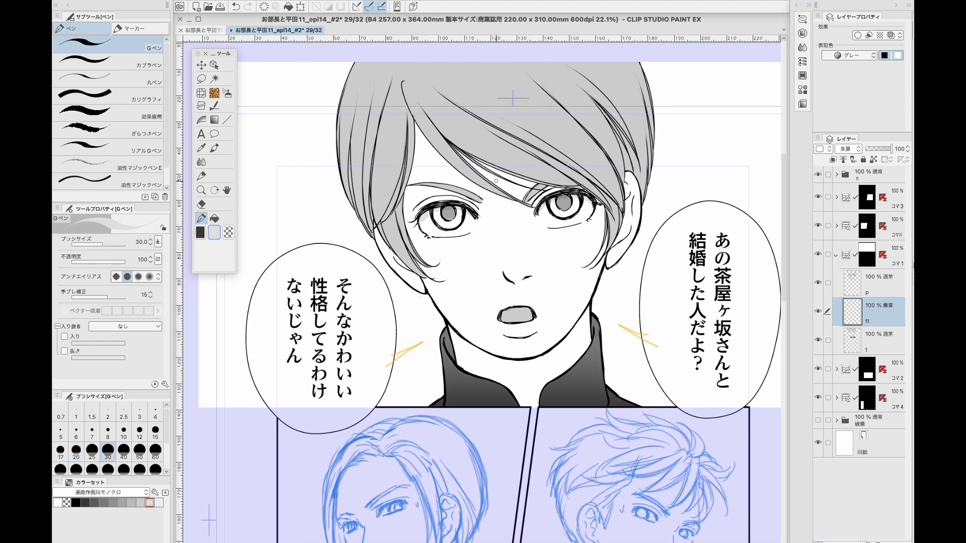
- Paint the light grey shadow under the chin on layer tt at brush size 25 and save the page
key("bracketleft")
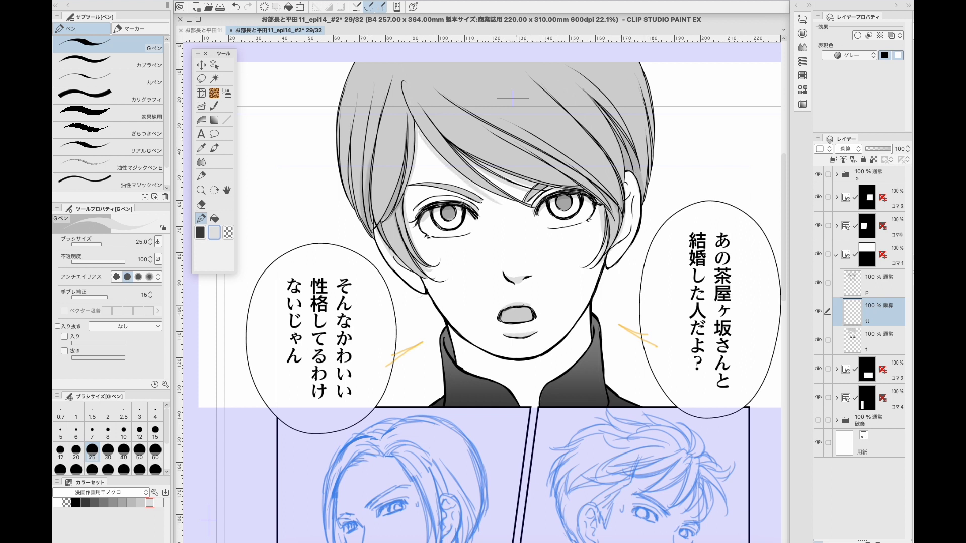
left_click_drag(576, 324, 447, 338)
key("ctrl+s")
- Draw the tail of the speech balloon beside the face's right-hand side of the page on layer s with the Kabura pen at size 7
left_click(201, 191)
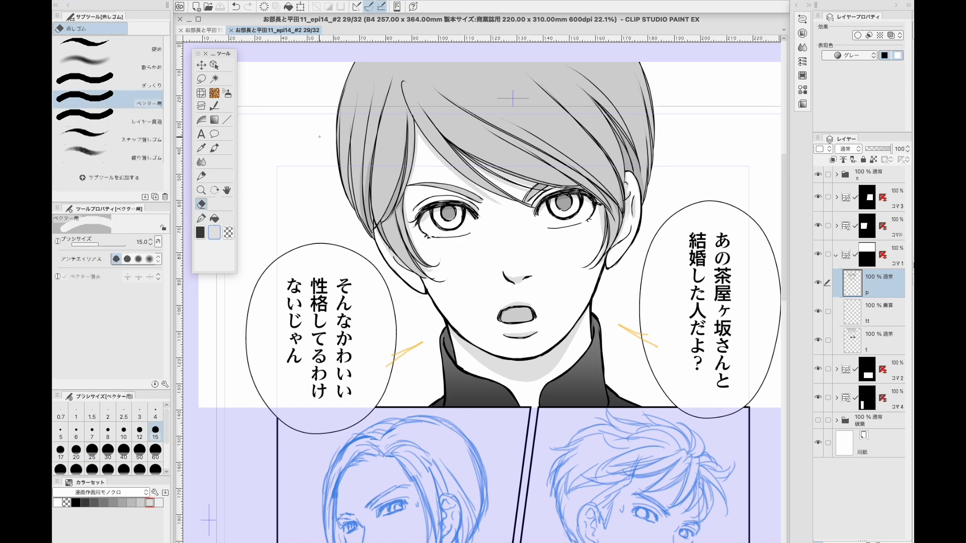
left_click(688, 252)
left_click(878, 197)
key("p")
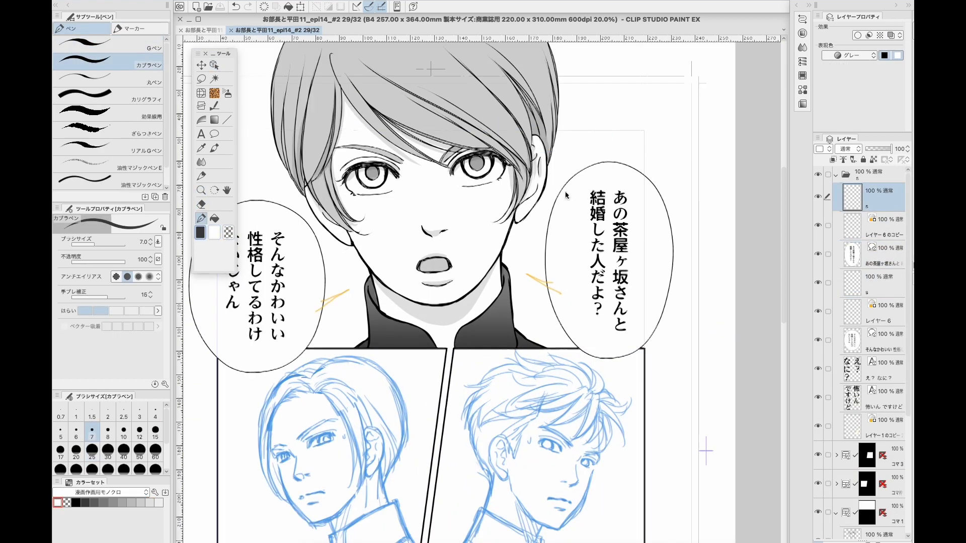
key("super+z")
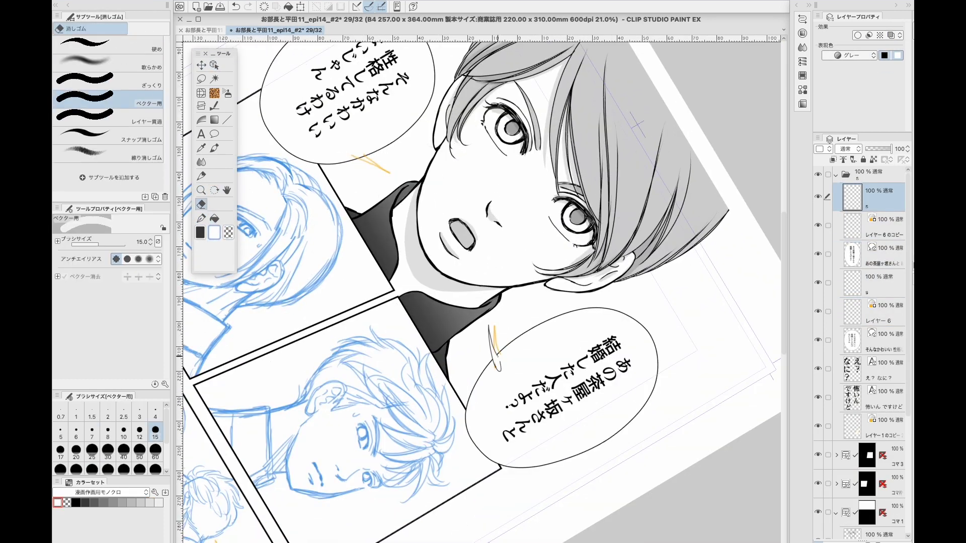
key("minus")
key("minus")
key("minus")
key("minus")
key("minus")
key("minus")
- Draw the tail of the そんなかわいい balloon and erase the outline where it joins, undoing faulty strokes
key("super+z")
key("e")
key("super+z")
key("super+z")
key("super+z")
key("super+z")
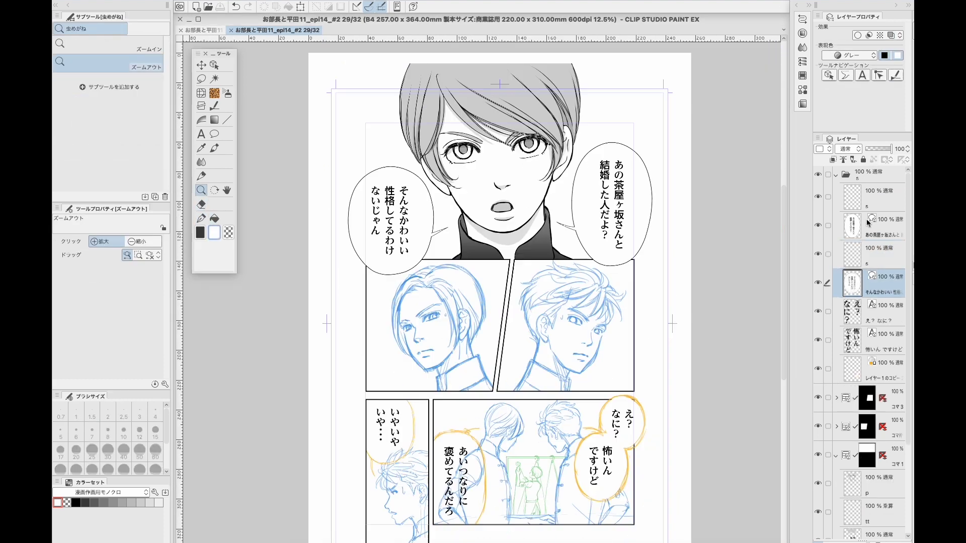
- Outline the え？なに？ and 怖いんですけど balloons over the orange draft and delete the draft layer レイヤー1のコピー
key("p")
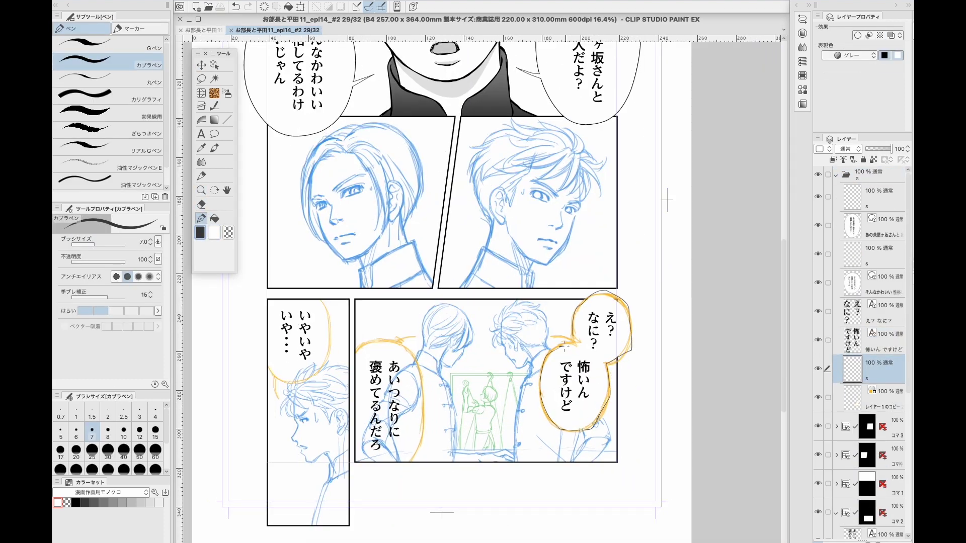
key("super+z")
key("super+z")
key("v")
key("Delete")
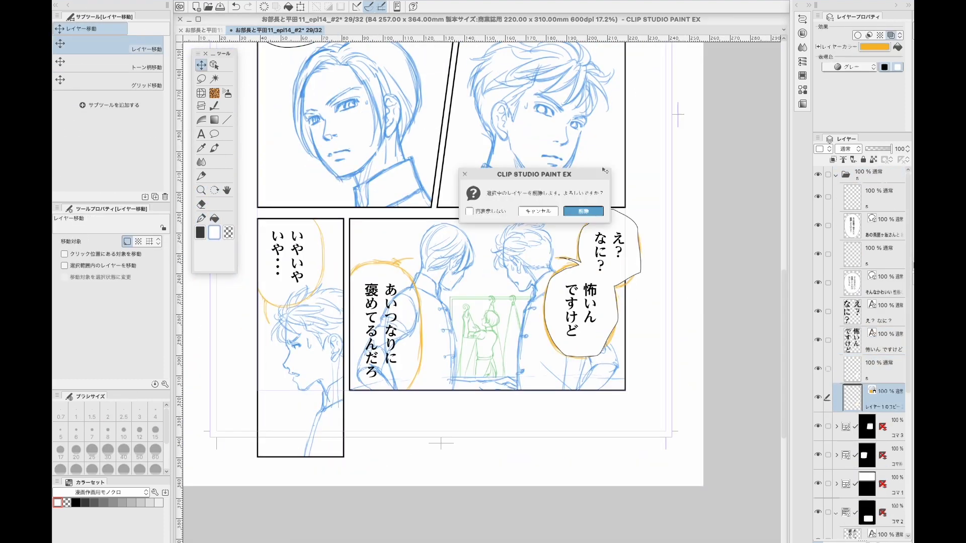
key("Return")
- Outline the あいつなりに褒めてるんだろ balloon with the Kabura pen at size 7 on layer s of panel コマ2
key("p")
key("super+plus")
key("minus")
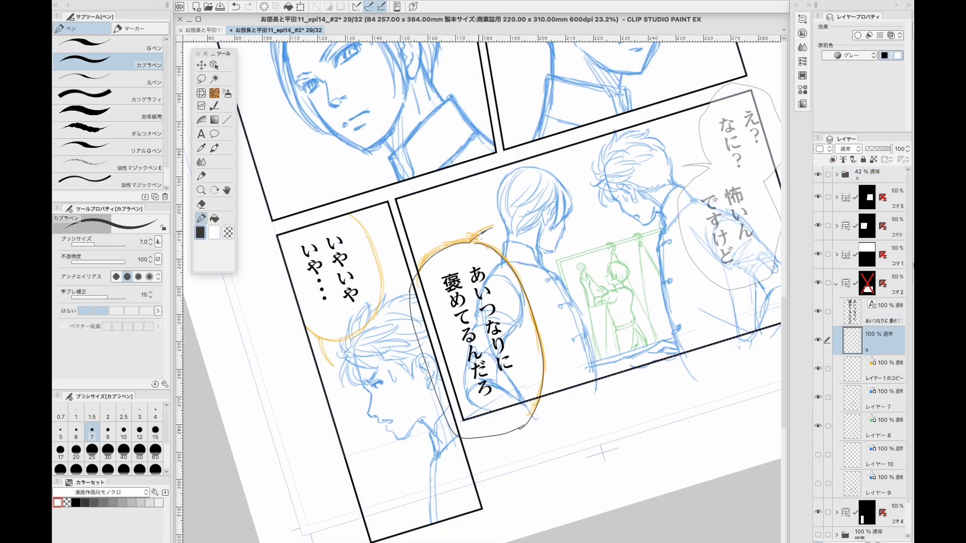
key("super+z")
key("super+z")
key("super+z")
- Ink the right figure's face, arms, hand and torso outline in panel コマ2 with the G-pen at size 10
left_click(108, 45)
left_click(115, 436)
left_click_drag(412, 186, 427, 231)
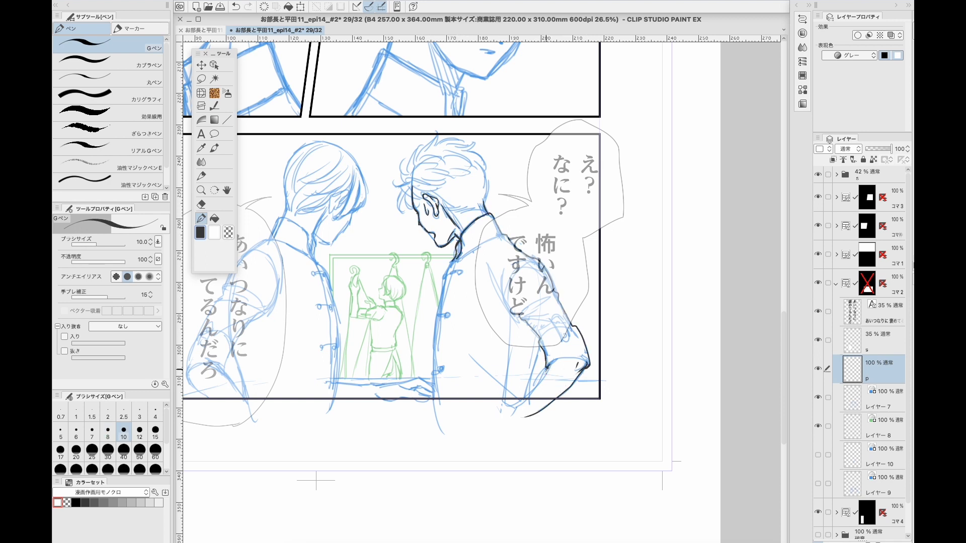
left_click_drag(541, 343, 527, 395)
left_click_drag(484, 422, 523, 465)
left_click_drag(455, 254, 442, 445)
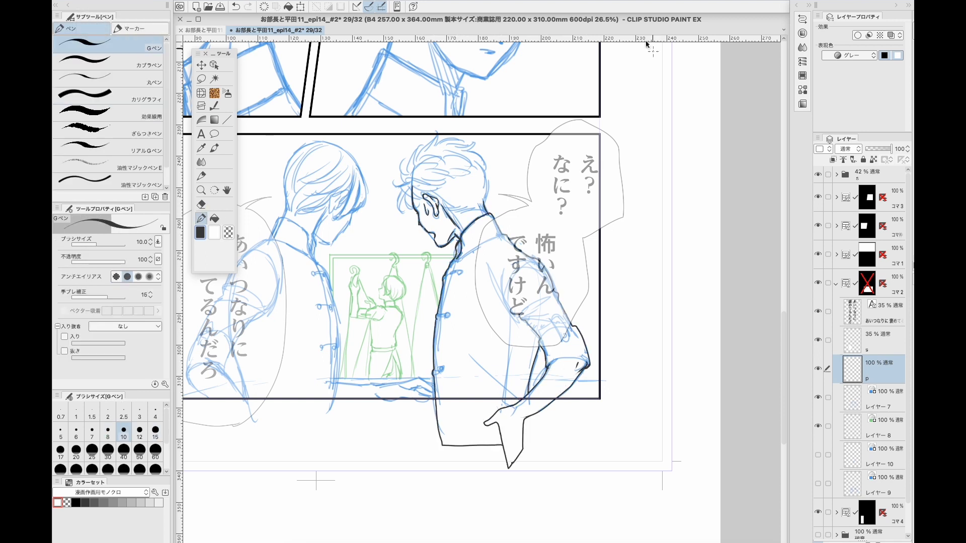
- Ink the sleeve and back-collar lines of the right figure's shirt, undoing faulty strokes
key("super+z")
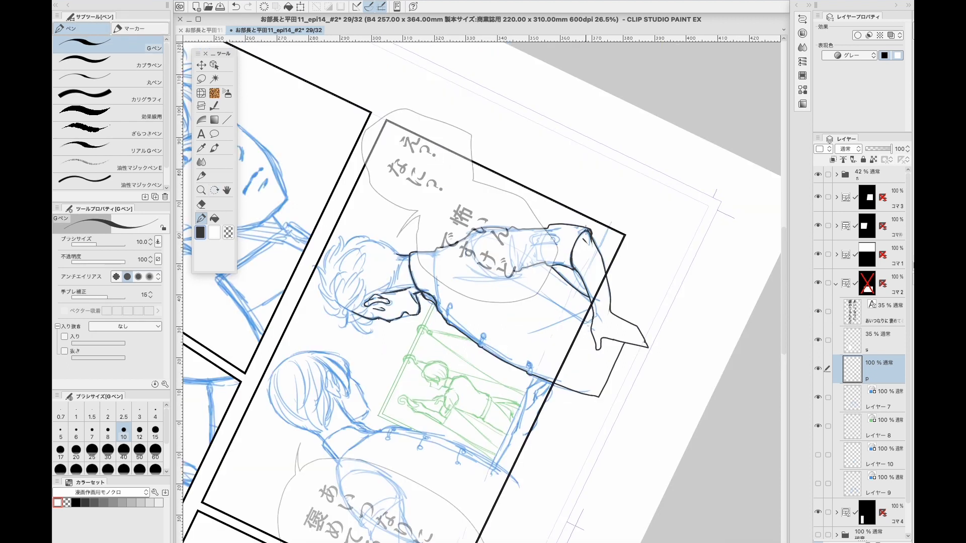
key("super+z")
mouse_move(523, 262)
left_mouse_down()
mouse_move(516, 315)
mouse_move(553, 362)
left_mouse_up()
left_click_drag(498, 242, 491, 217)
- Ink the right figure's front fasteners at brush size 8 and fill the jagged dark shadow beneath the arm
key("bracketleft")
left_click_drag(447, 271, 453, 275)
left_click_drag(440, 313, 445, 317)
left_click_drag(436, 368, 441, 372)
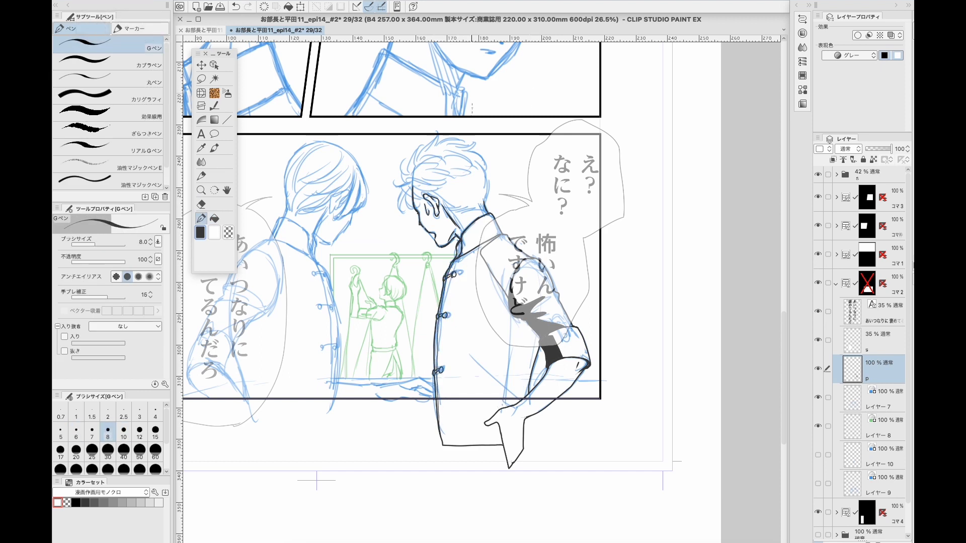
left_click_drag(502, 274, 503, 405)
key("bracketright")
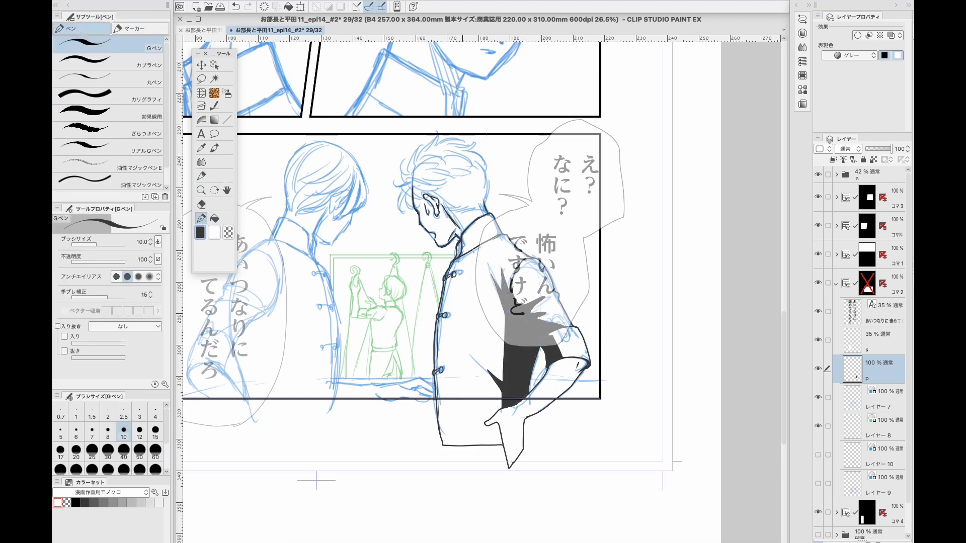
- Ink the right figure's tousled hair on a new layer at brush size 7 and merge it into line-art layer p
key("bracketleft")
key("bracketleft")
key("ctrl+shift+n")
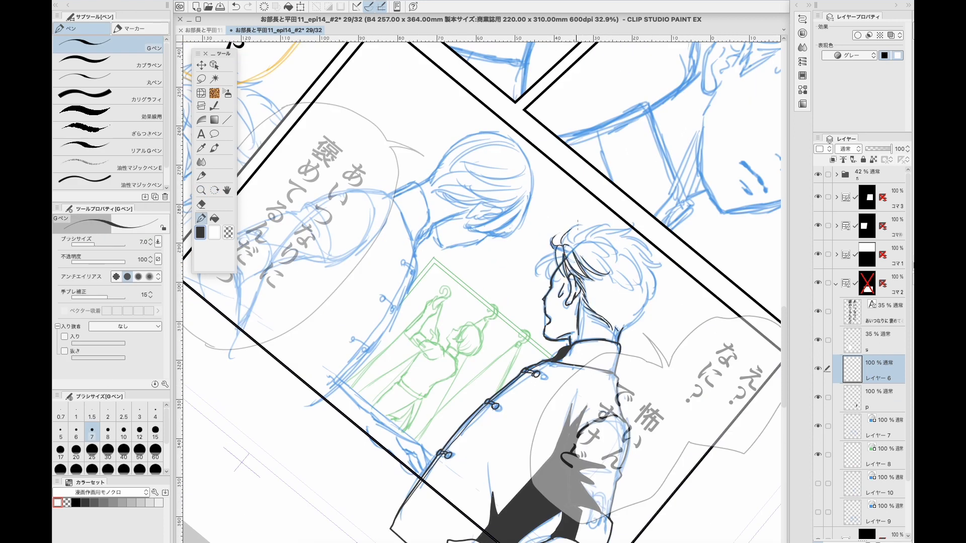
left_click_drag(569, 222, 614, 282)
key("at")
left_click_drag(525, 222, 510, 243)
left_click_drag(518, 172, 512, 202)
left_click_drag(555, 146, 511, 184)
left_click_drag(599, 149, 544, 166)
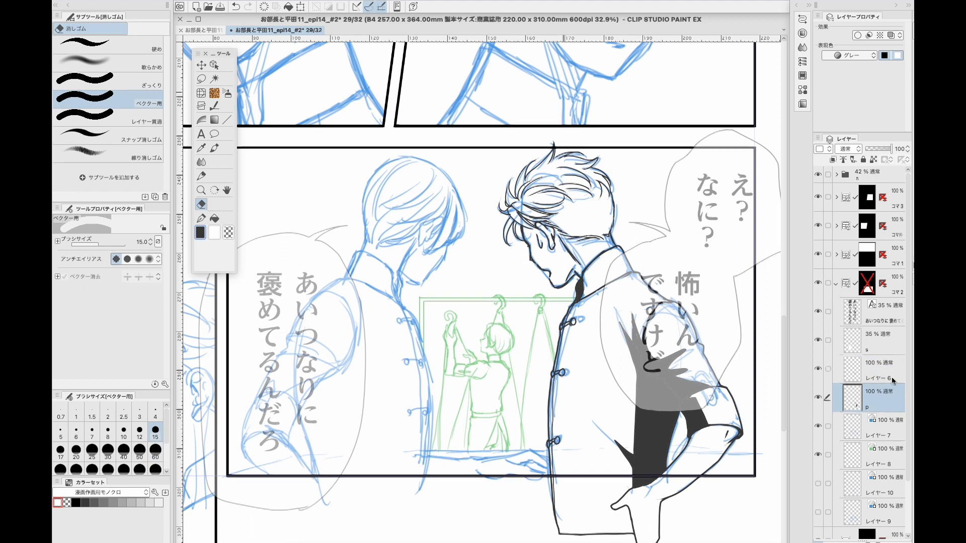
key("ctrl+e")
- Ink the left figure's bowed head, face profile and straight hair strands over the sketch
scroll(562, 130, "left", 5)
left_click_drag(558, 159, 453, 140)
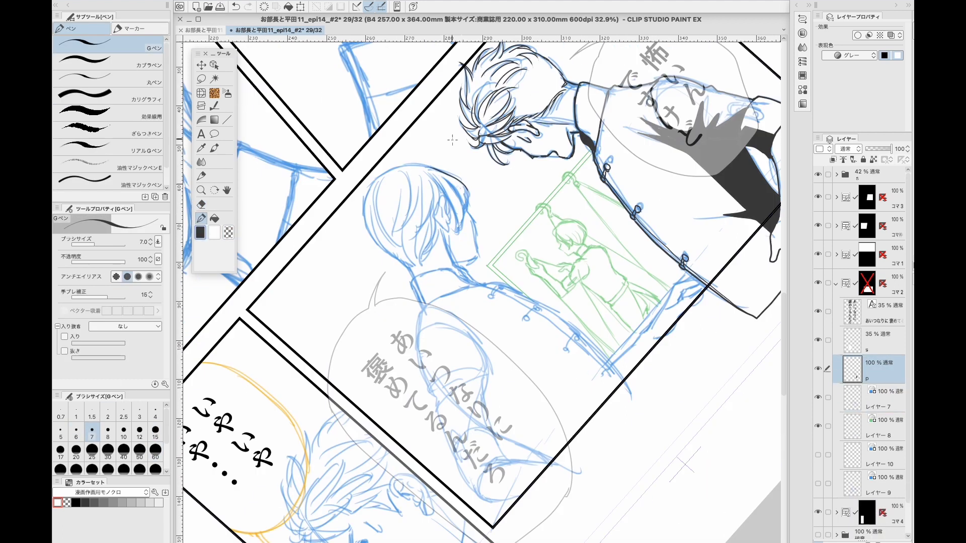
left_click_drag(435, 177, 465, 243)
mouse_move(439, 185)
left_mouse_down()
mouse_move(459, 234)
mouse_move(413, 265)
left_mouse_up()
key("ctrl+@")
key("bracketright")
left_click_drag(423, 164, 437, 221)
key("ctrl+@")
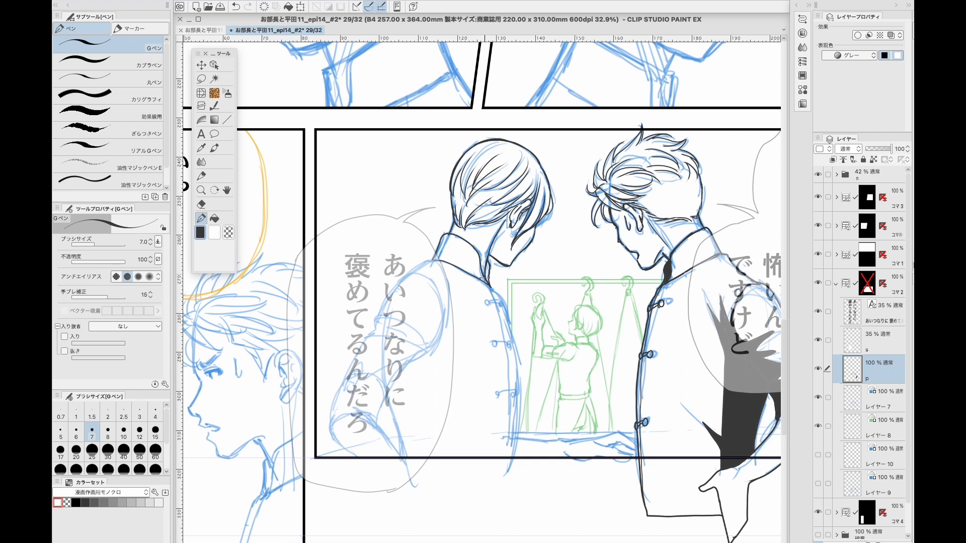
- Ink the left figure's sleeve, forearm and torso lines in panel コマ2 with the G-pen at size 8
left_click_drag(427, 259, 377, 317)
key("bracketright")
key("bracketleft")
key("bracketleft")
left_click_drag(412, 274, 345, 373)
left_click_drag(418, 356, 383, 420)
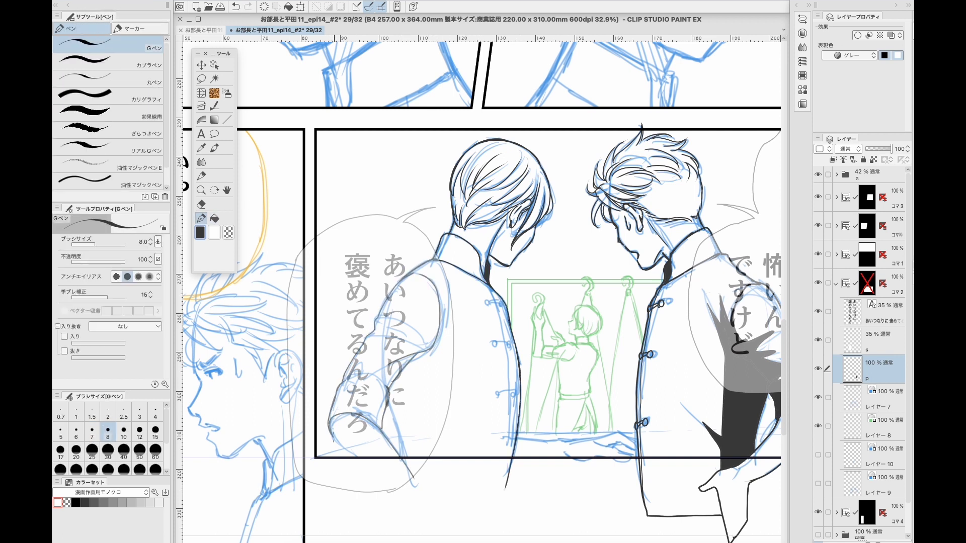
left_click_drag(355, 459, 403, 495)
- Ink the left figure's front fasteners at brush size 7 and fill the dark shadow between the arm and torso
key("bracketleft")
left_click_drag(486, 301, 503, 304)
left_click_drag(498, 354, 514, 356)
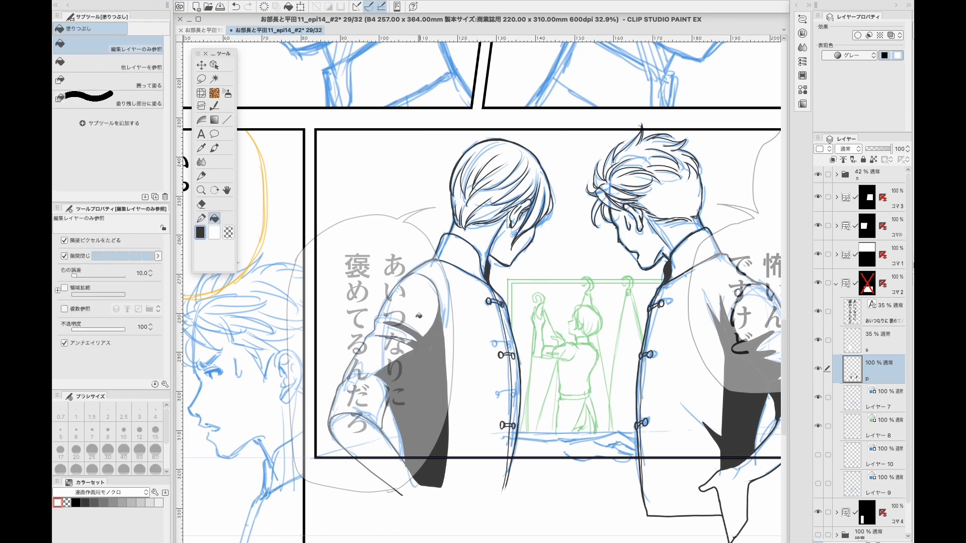
- Ink the hands and table edge between the two figures on a separate layer with the G-pen at size 8
left_click(817, 397)
left_click(874, 397)
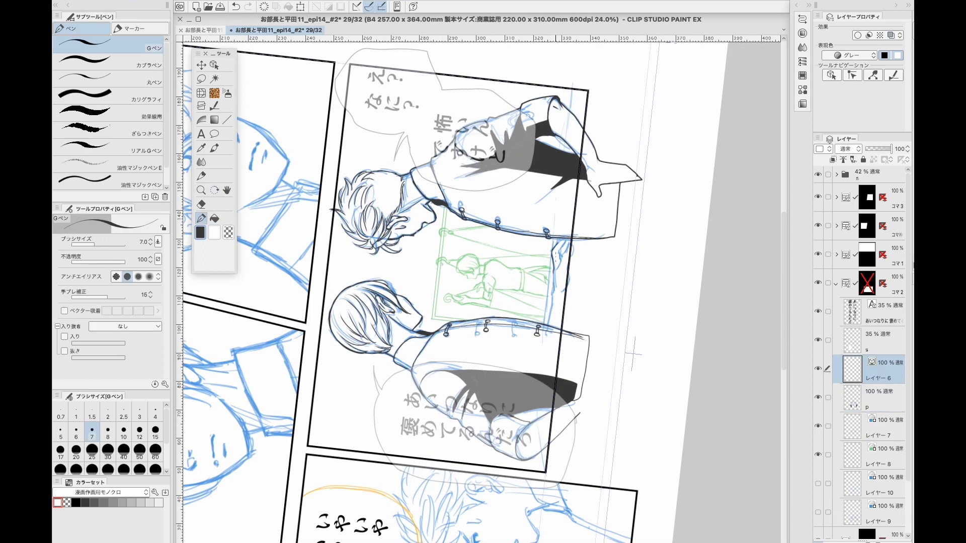
key("super+z")
key("super+z")
key("super+z")
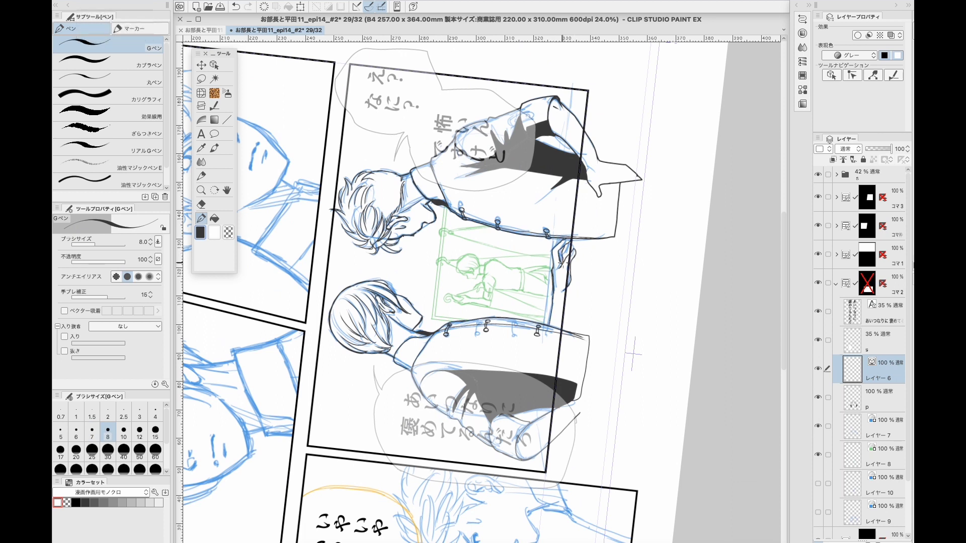
key("super+shift+z")
key("super+shift+z")
key("super+shift+z")
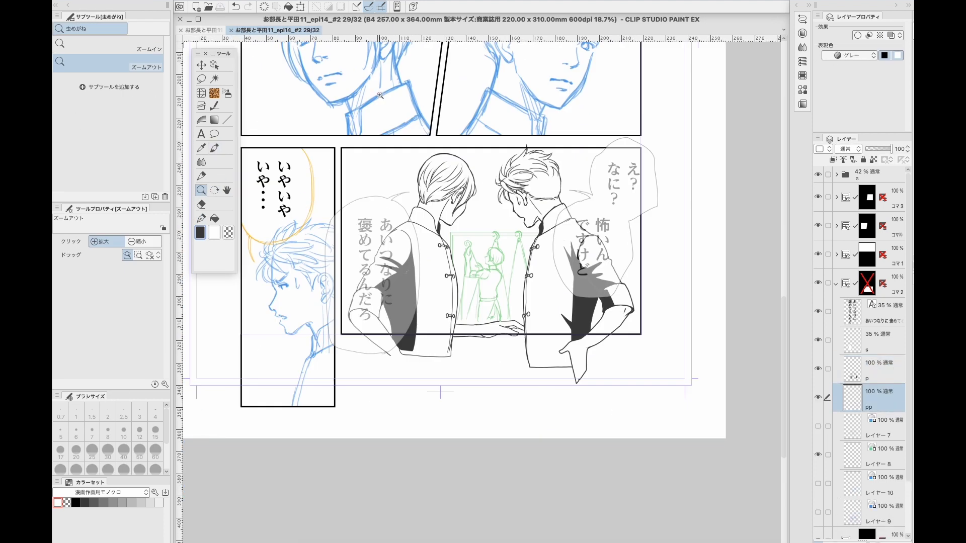
- Ink the clothes rack frame, hangers and hanging edges between the two figures on a separate layer with the G-pen at size 6
key("super+plus")
left_click(201, 218)
left_click_drag(546, 223, 397, 275)
key("super+plus")
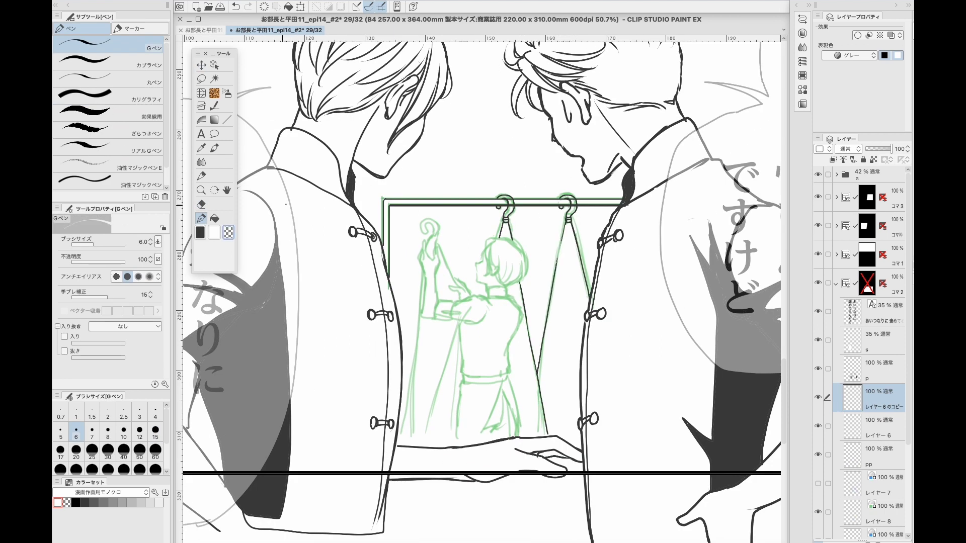
- Ink the small central figure's hair and raised sleeve over the green sketch and fill the clothing solid dark
key("super+z")
key("super+z")
key("super+z")
key("super+shift+z")
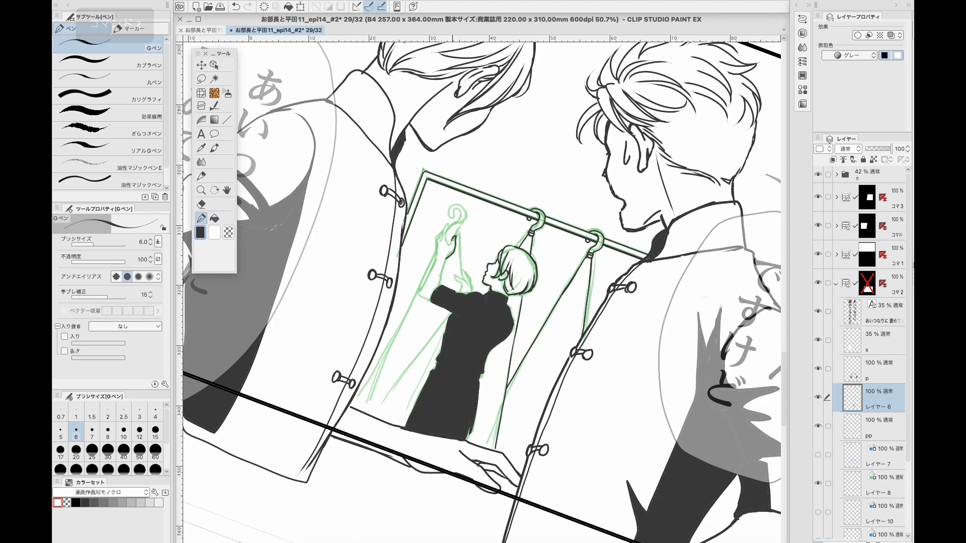
- Finish inking the small figure's raised arm and hanging garments, and lay mid-grey tone on both men's coats on layer t
key("super+shift+z")
key("super+shift+z")
key("super+shift+z")
key("super+shift+z")
key("super+shift+z")
key("super+shift+z")
key("super+shift+z")
key("super+shift+z")
key("super+shift+z")
key("super+shift+z")
key("super+shift+z")
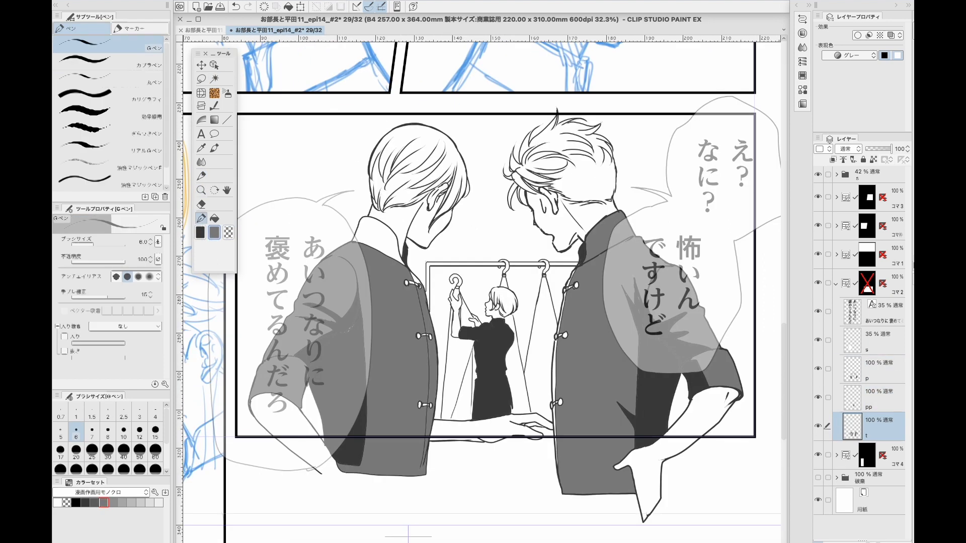
- Paint grey over the remaining white spots around the coats' fasteners with the G-pen at size 30
key("bracketright")
key("bracketright")
key("bracketright")
key("bracketright")
key("bracketright")
key("bracketright")
key("bracketright")
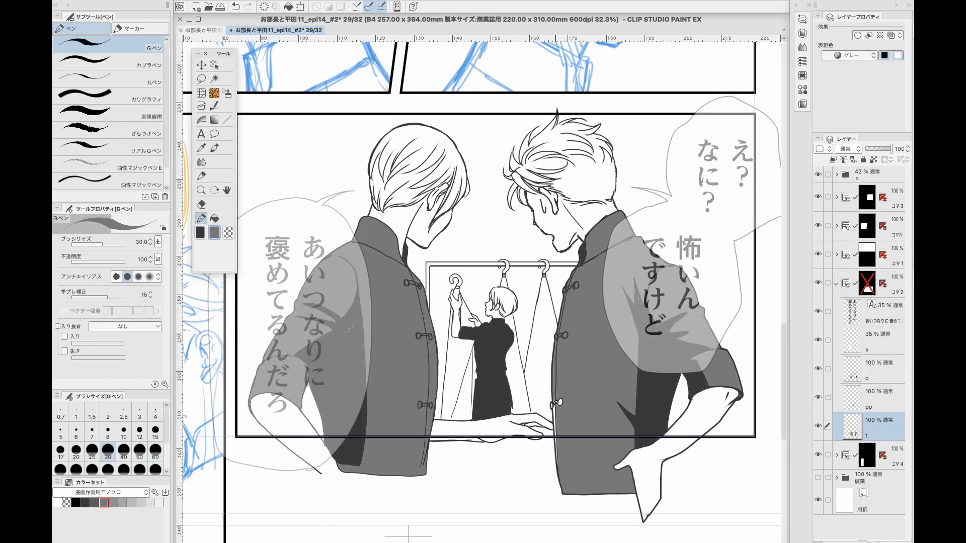
- Select the grey coat areas of both men and shade them with a gradient darkening toward the hems
key("g")
key("g")
key("g")
key("g")
key("g")
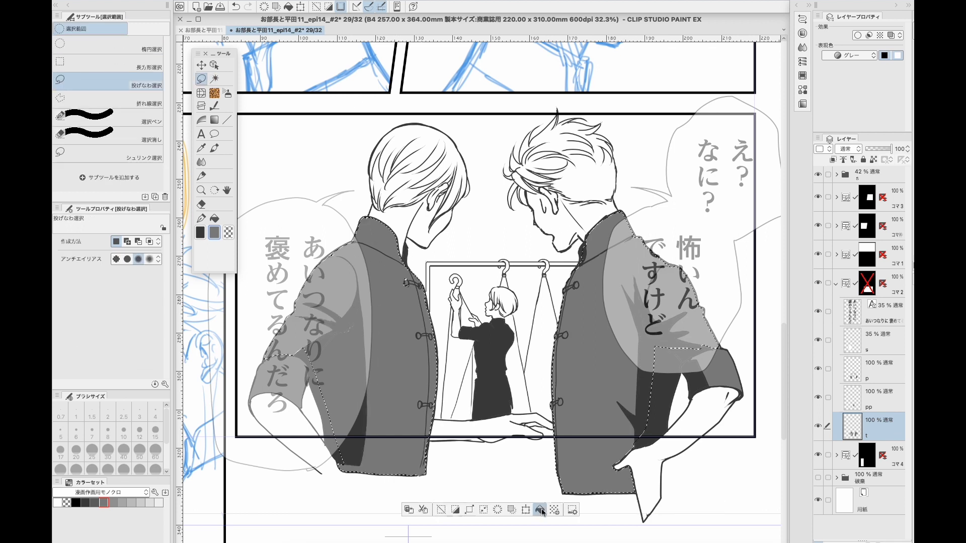
left_click_drag(604, 483, 703, 125)
- Tone the short-haired man's and small figure's hair light grey on a new layer, and shade the men's forearms and necks
key("ctrl+shift+n")
key("p")
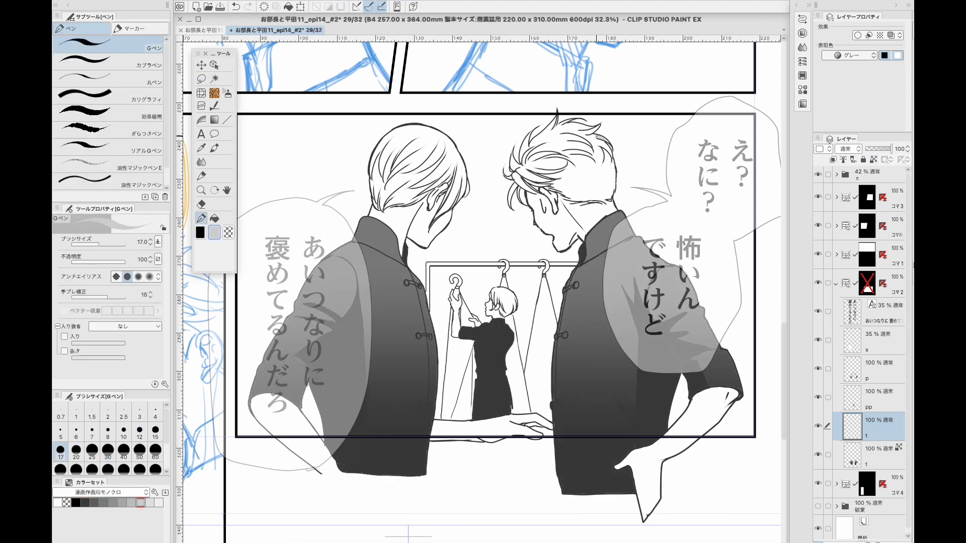
key("ctrl+s")
left_click_drag(567, 207, 584, 238)
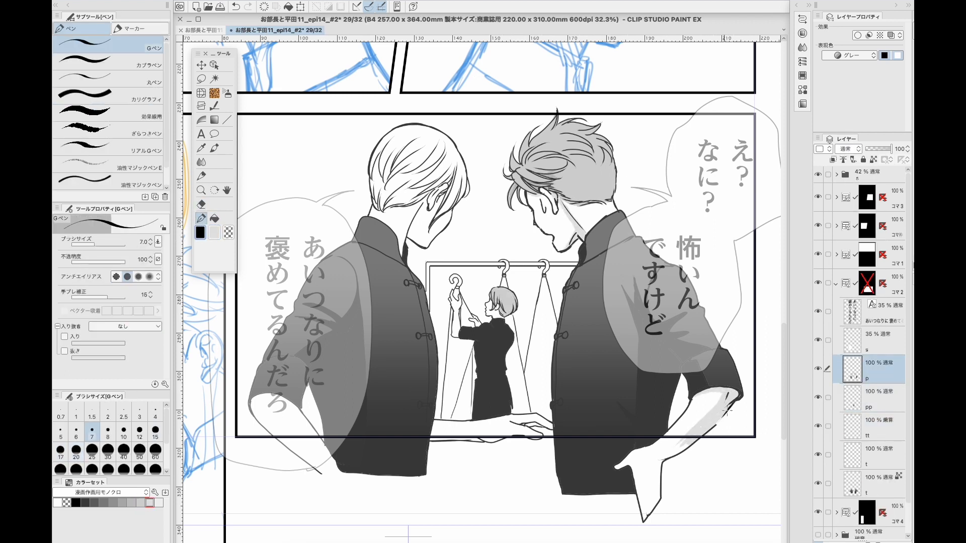
key("bracketleft")
key("bracketleft")
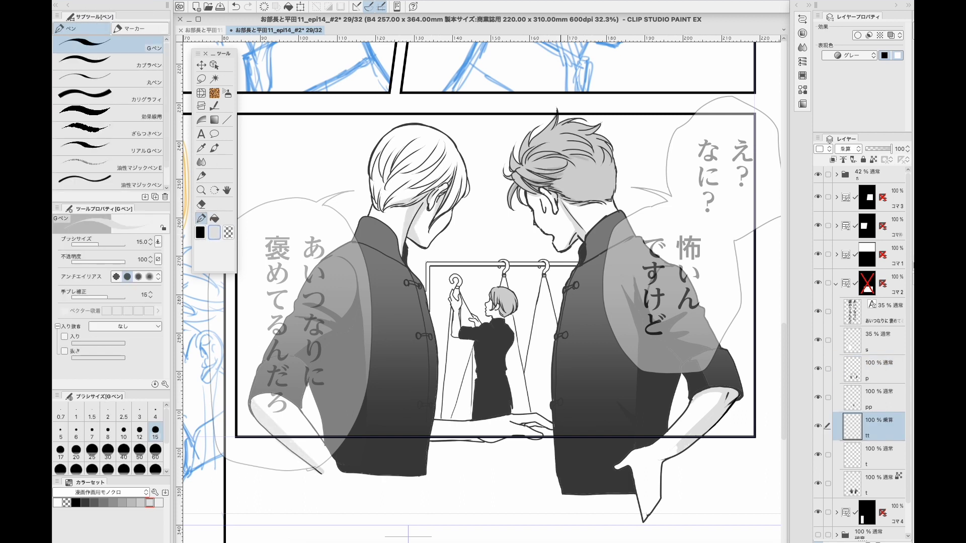
- Shade the folds of the hanging garments around the small figure in light grey, undoing one stroke along the way
left_click(875, 397)
key("bracketleft")
key("bracketleft")
key("bracketleft")
key("bracketleft")
key("bracketleft")
key("bracketleft")
left_click_drag(456, 340, 454, 418)
key("ctrl+z")
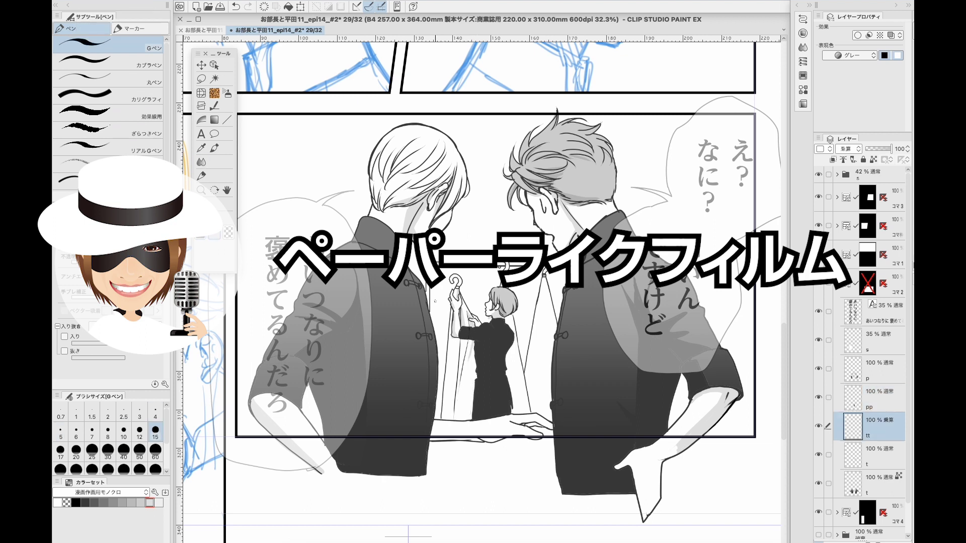
left_click_drag(463, 421, 462, 341)
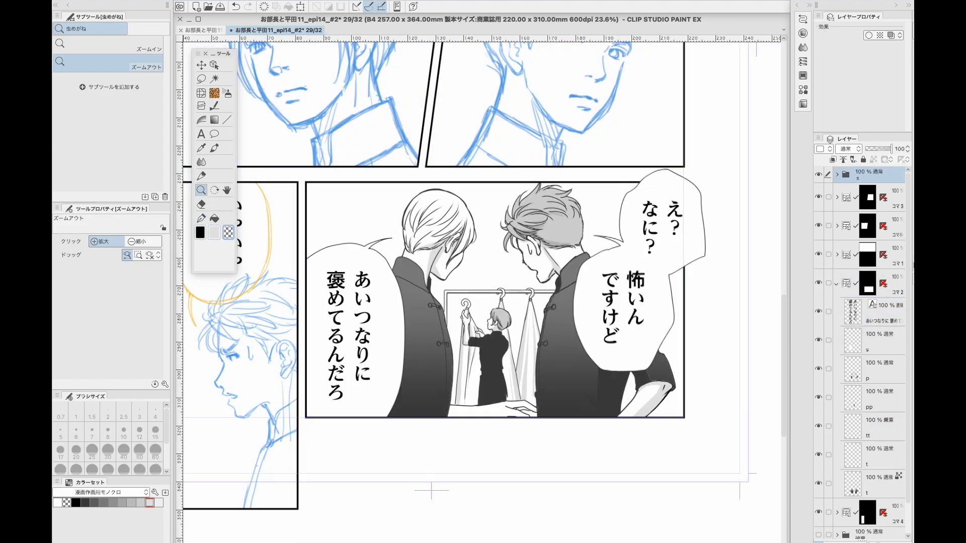
- Ink the profile figure's eyebrow, eye, ear and face outline in panel コマ4 on a new layer p with the G-pen
left_click_drag(511, 285, 710, 219)
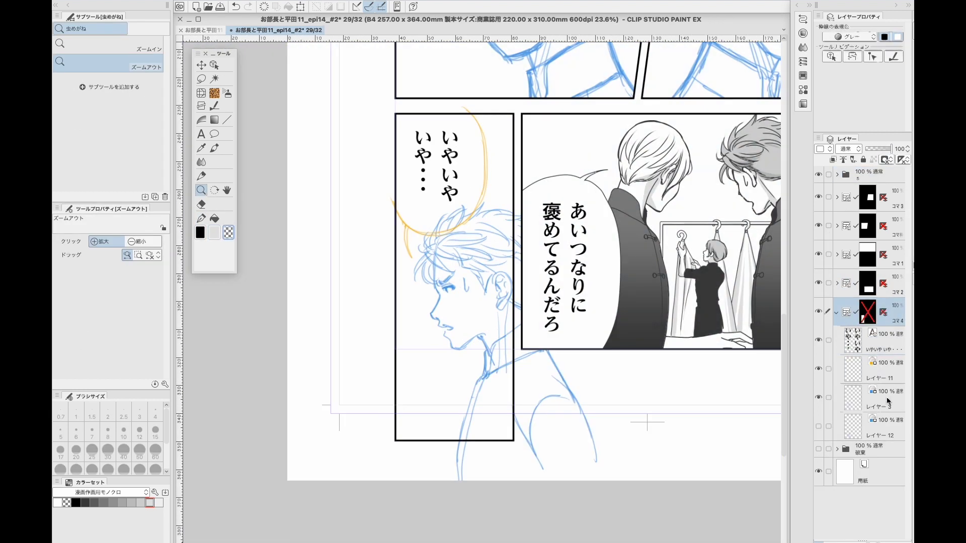
key("p")
left_click_drag(503, 203, 526, 219)
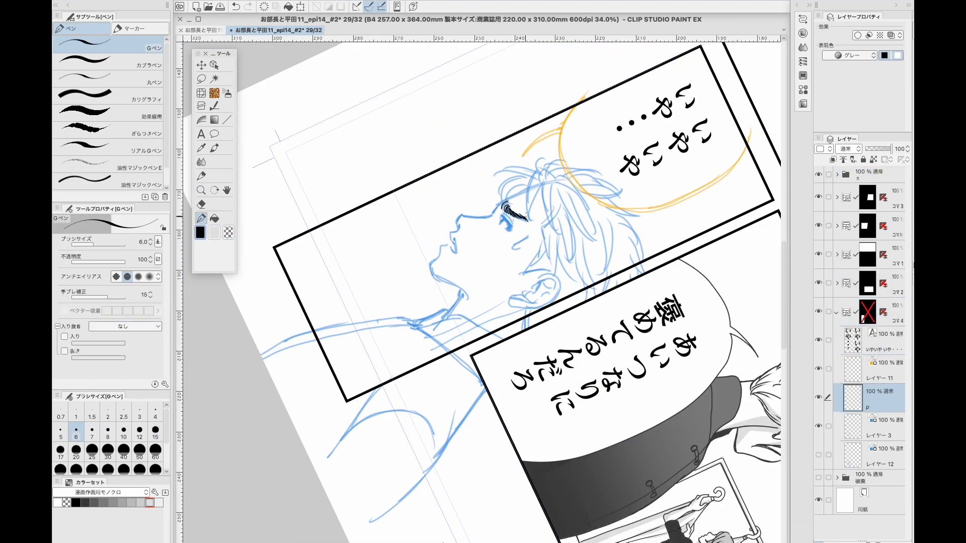
mouse_move(449, 229)
left_mouse_down()
mouse_move(454, 246)
mouse_move(500, 251)
left_mouse_up()
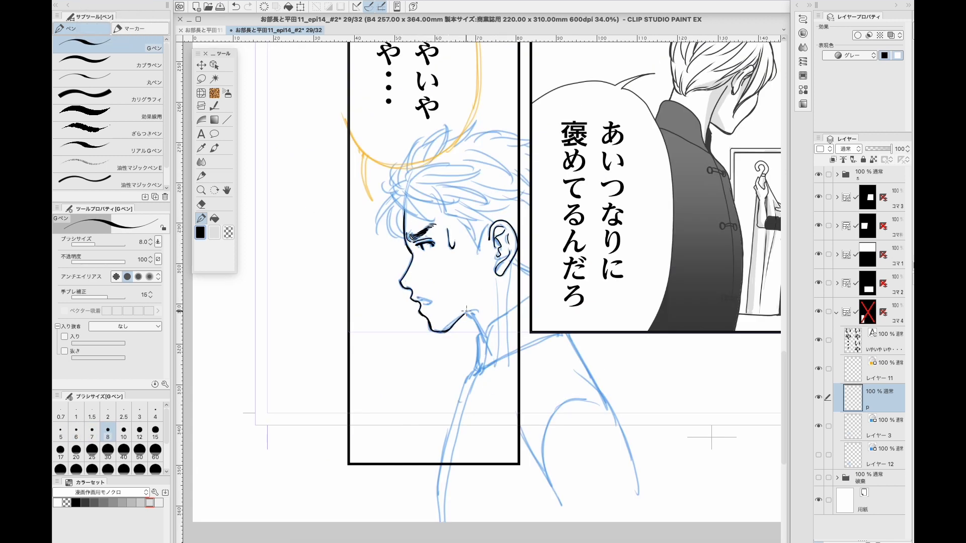
- Ink the profile figure's neck, collar, shoulder and sleeve, add the collar fastener, and save the page
left_click_drag(611, 410, 542, 489)
left_click_drag(533, 445, 524, 367)
key("super+s")
left_click(124, 431)
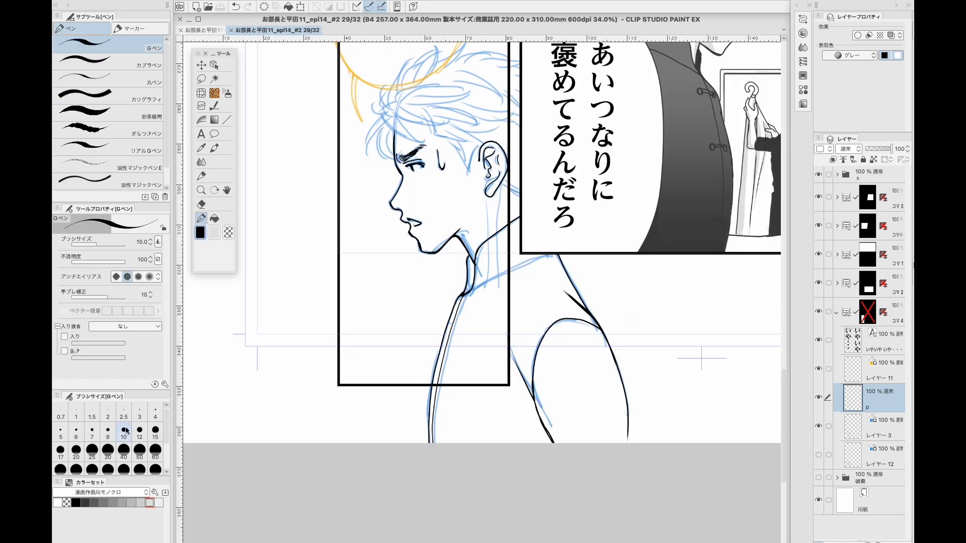
left_click_drag(456, 302, 467, 311)
- Ink the profile figure's tousled hair on a separate layer with the G-pen at size 7 and merge it into layer p
left_click_drag(485, 191, 498, 132)
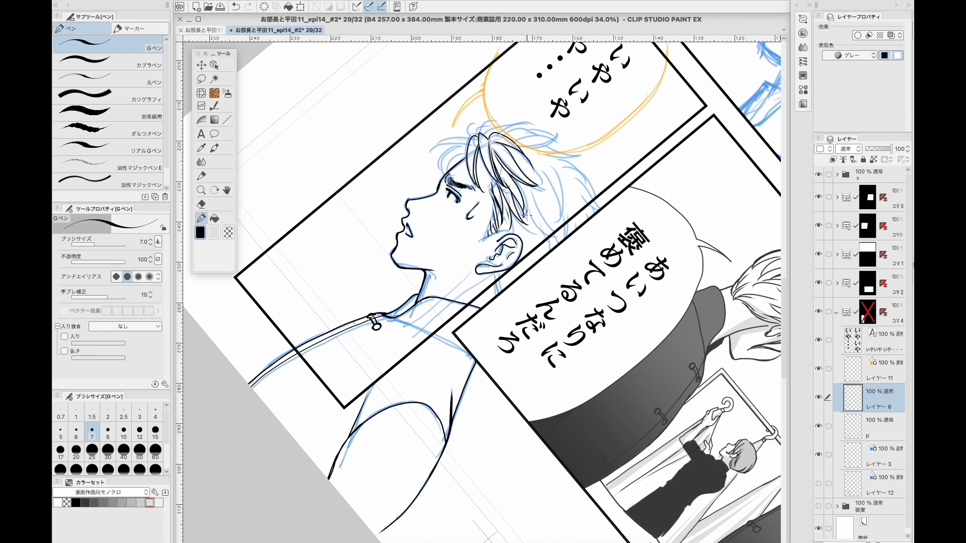
key("super+0")
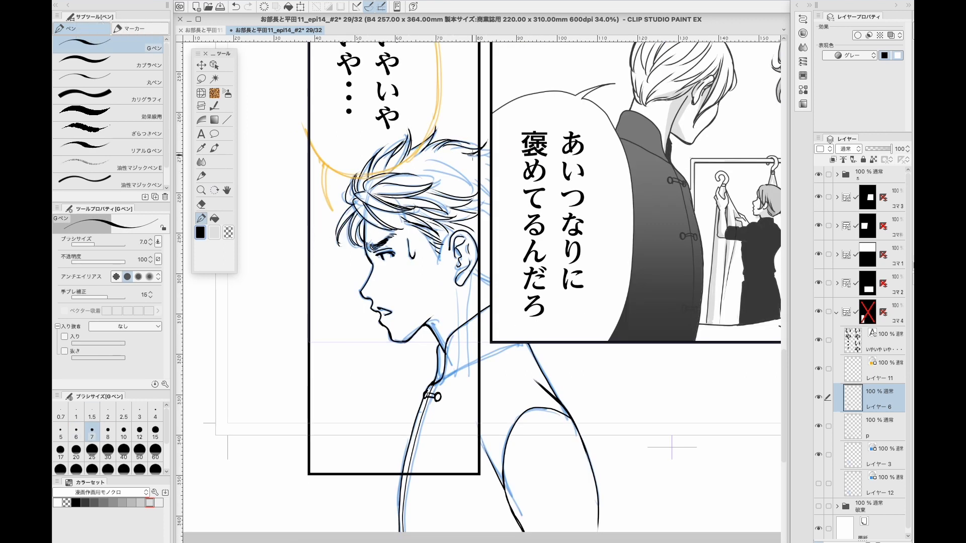
key("^")
left_click(215, 190)
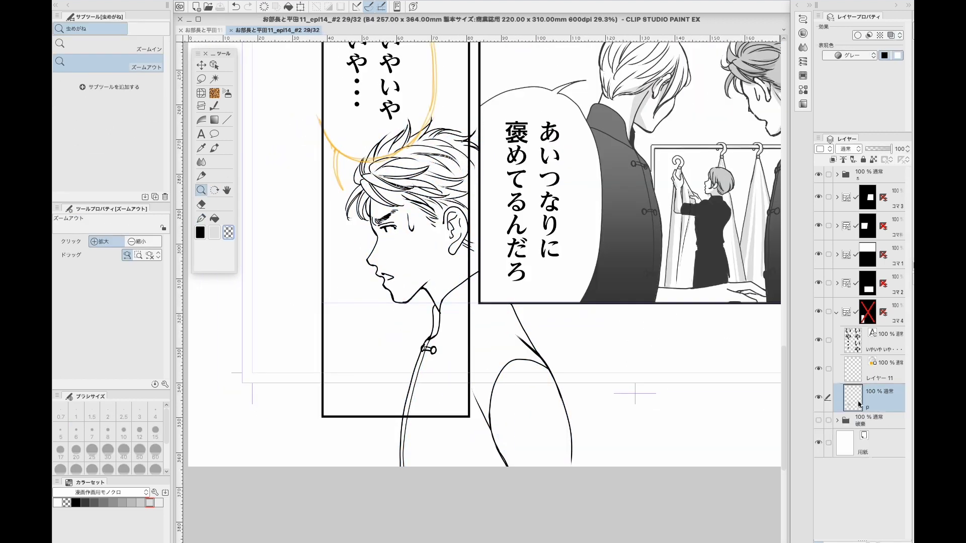
key("p")
left_click_drag(409, 123, 361, 177)
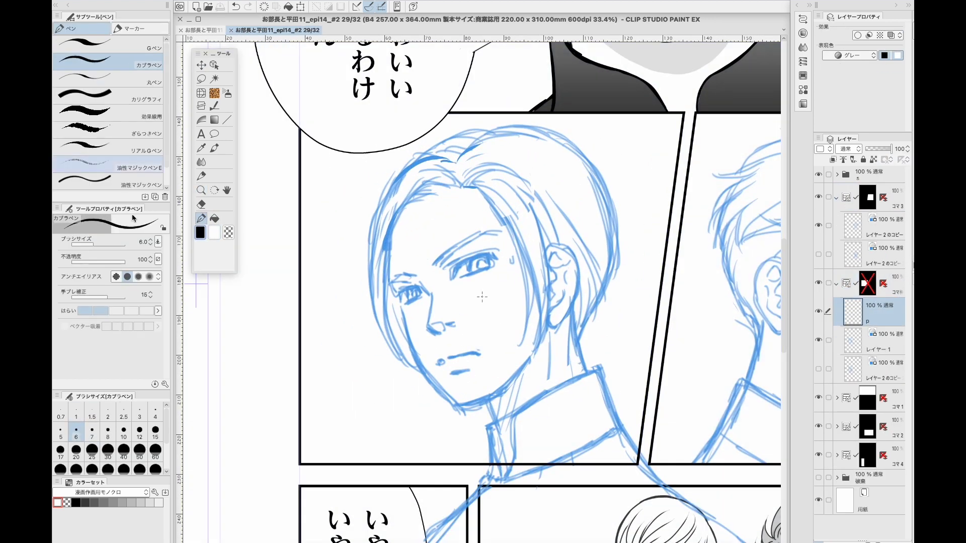
- Ink the parted, face-framing hair strands and far cheek outline of the straight-haired figure's close-up with the G-pen at size 7
left_click(106, 45)
left_click_drag(438, 177, 395, 224)
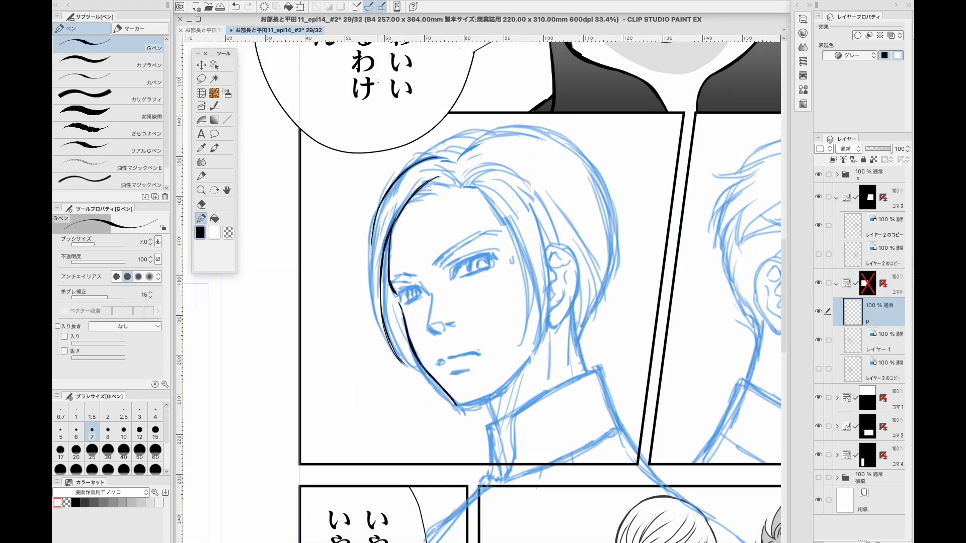
mouse_move(505, 169)
left_mouse_down()
mouse_move(476, 187)
mouse_move(537, 352)
left_mouse_up()
key("bracketleft")
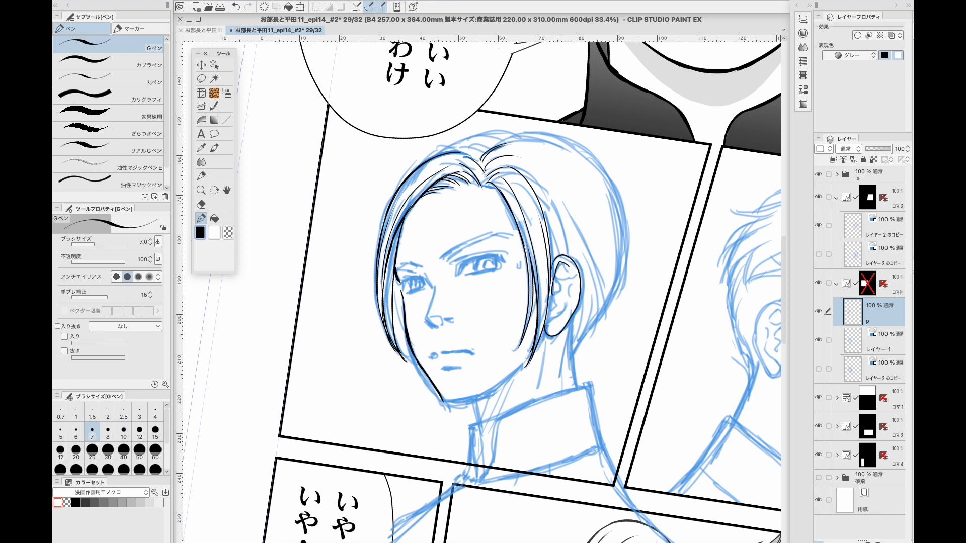
- Ink the inner ear, jaw, mouth and neck lines of the straight-haired figure's close-up
left_click_drag(570, 274, 552, 308)
key("bracketright")
left_click_drag(388, 251, 381, 302)
left_click_drag(428, 259, 426, 284)
key("ctrl+at")
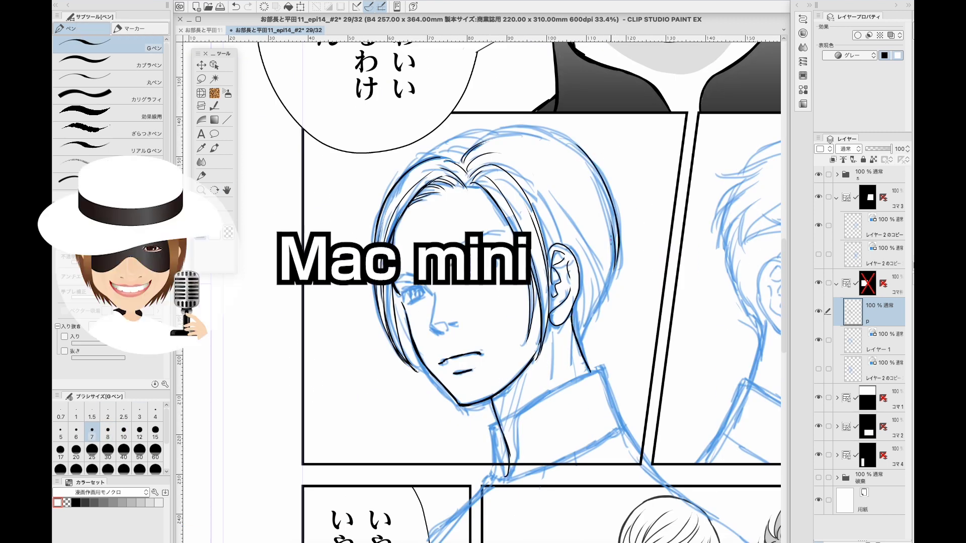
- Ink the crown and back of the straight-haired figure's head with long flowing hair strands
left_click_drag(580, 59, 483, 382)
key("ctrl+at")
scroll(484, 436, "up", 2)
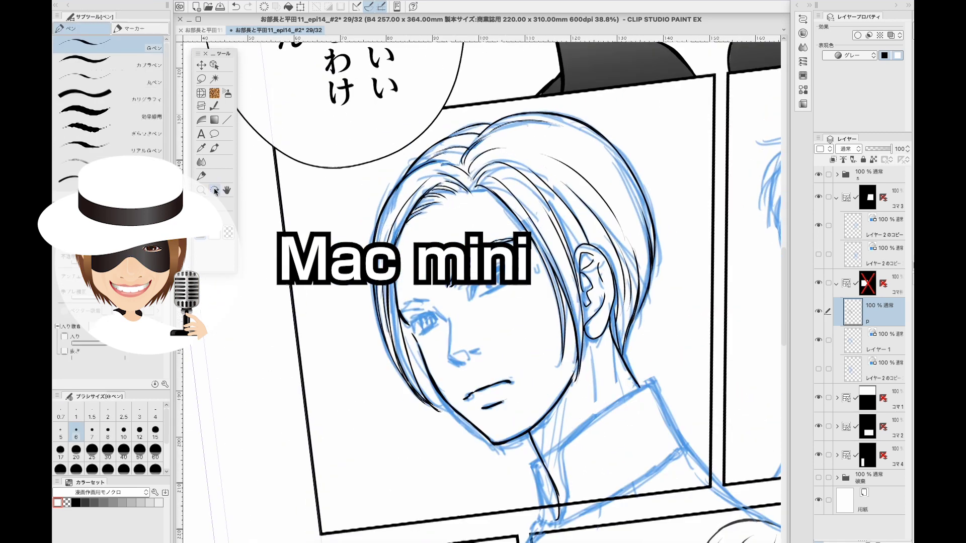
- Ink the straight-haired figure's eyebrows, eyelids and irises with the G-pen at size 7
key("asciicircum")
key("minus")
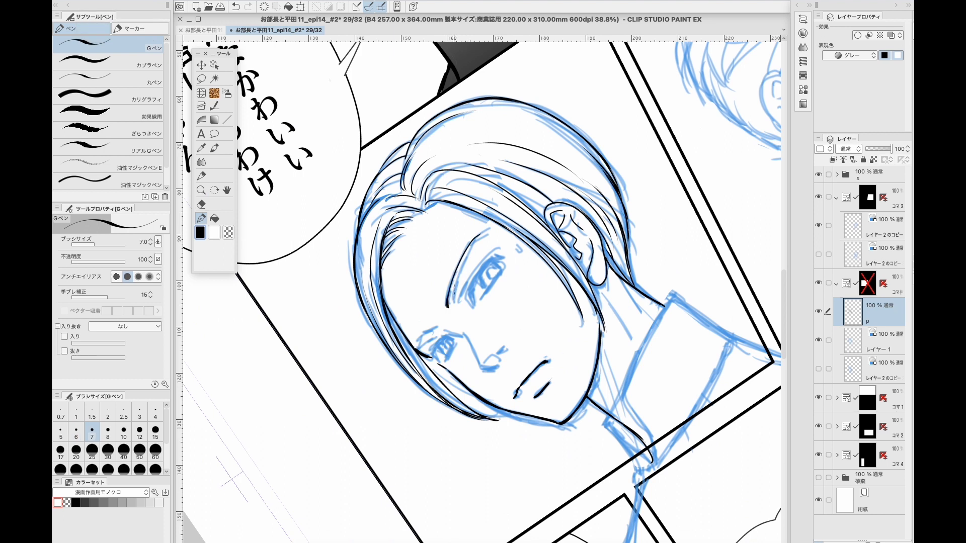
key("asciicircum")
key("minus")
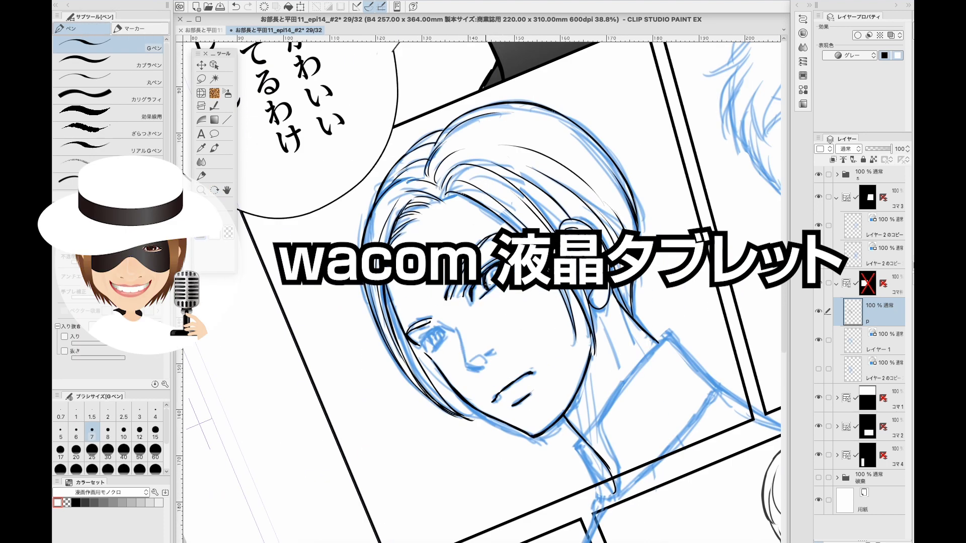
key("asciicircum")
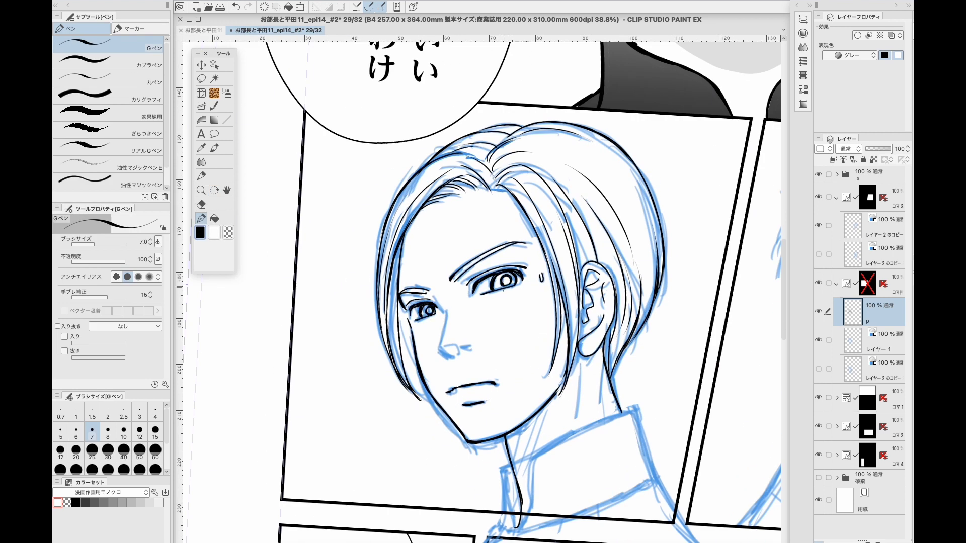
- Ink the straight-haired figure's nose, darken the irises, and fill the collar and coat solid black
left_click(60, 431)
left_click(125, 435)
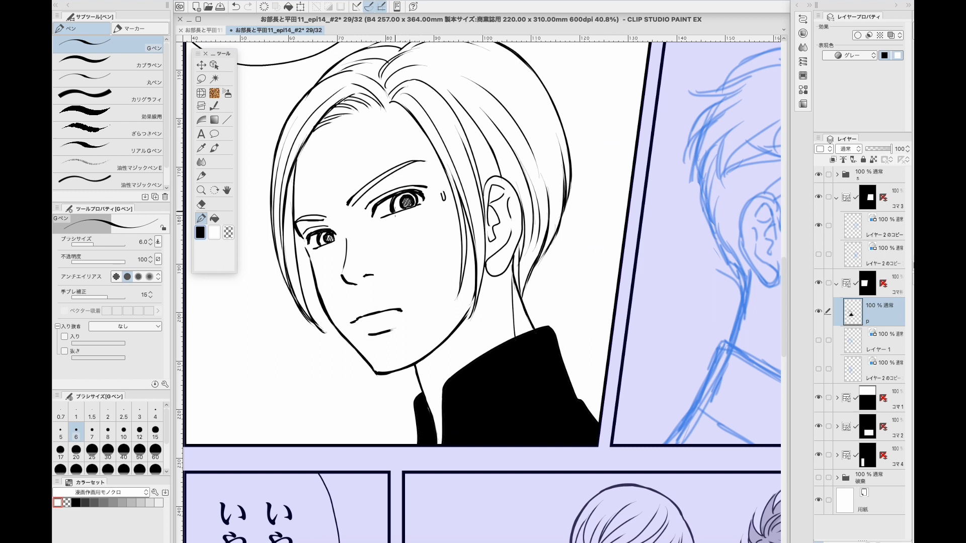
- Shade the straight-haired figure's lower lip and neck in light grey on multiply layer tt
key("m")
mouse_move(397, 296)
left_mouse_down()
mouse_move(413, 322)
mouse_move(354, 301)
left_mouse_up()
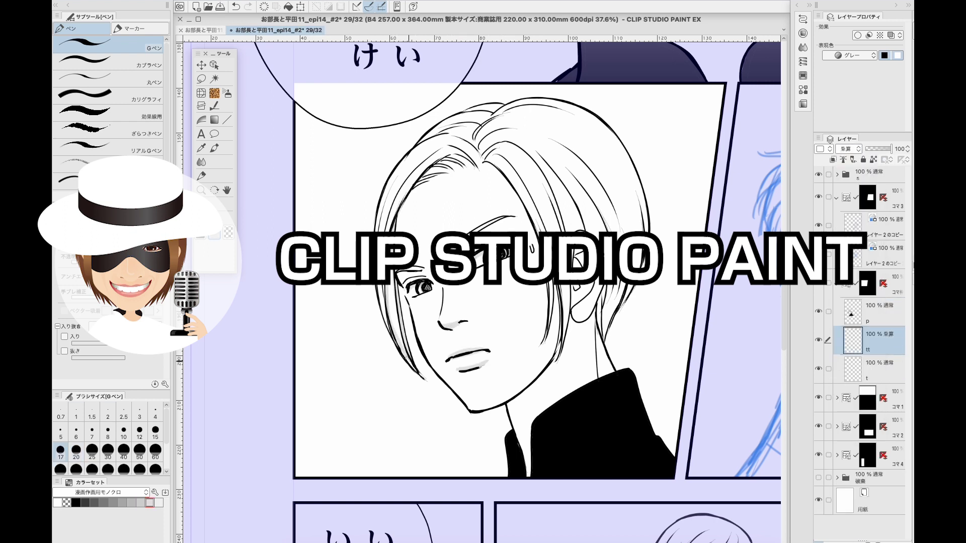
scroll(285, 201, "down", 2)
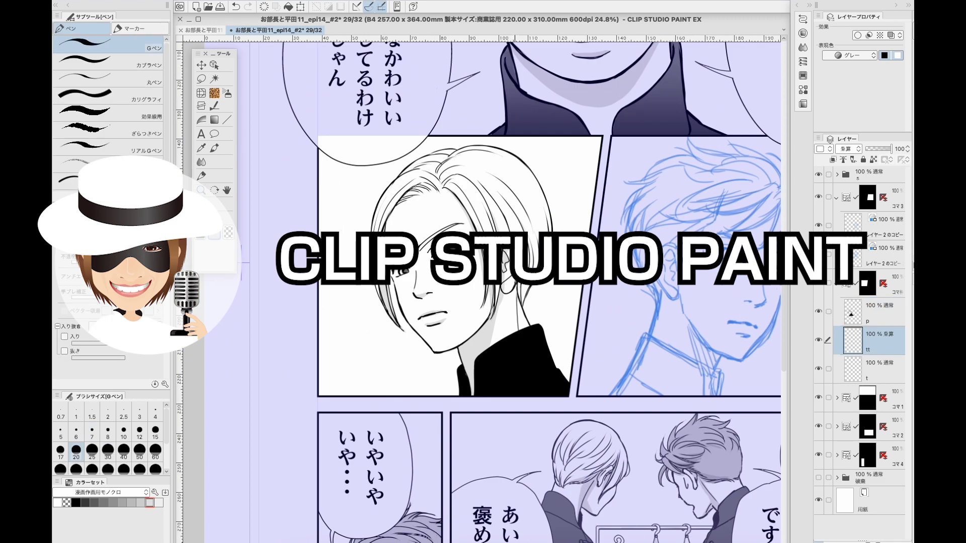
- Flip the canvas view and ink the short-haired figure's eyebrows, eyes and sweat drop in panel コマ3 on a new layer p
key("/")
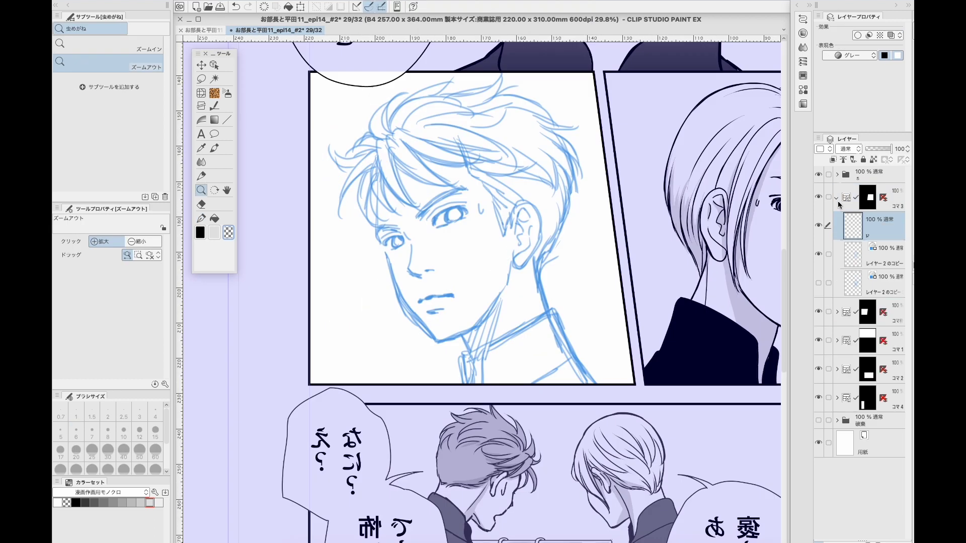
key("p")
mouse_move(416, 219)
left_mouse_down()
mouse_move(449, 189)
mouse_move(440, 215)
left_mouse_up()
mouse_move(421, 267)
left_mouse_down()
mouse_move(445, 226)
mouse_move(410, 267)
left_mouse_up()
left_click_drag(397, 308, 379, 330)
key("bracketright")
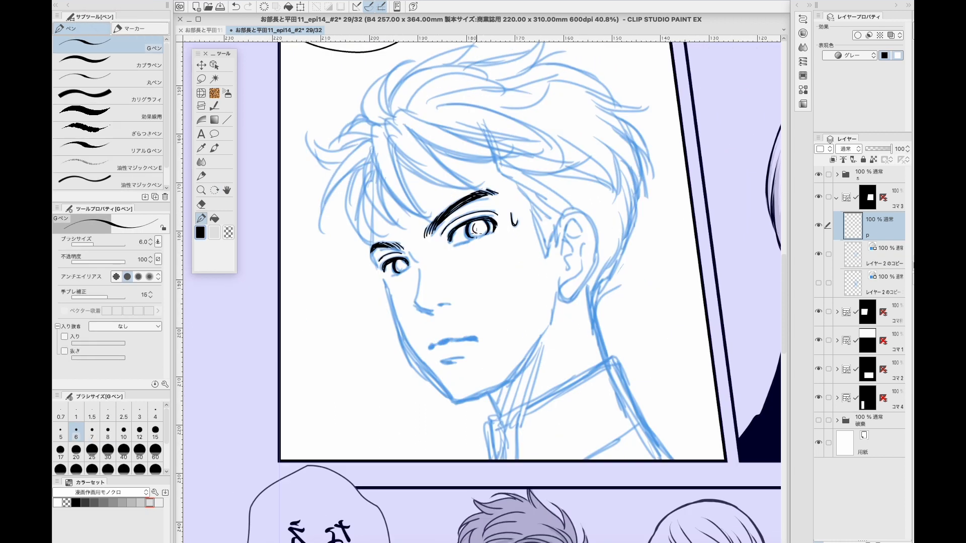
- Ink the short-haired figure's nose, mouth and ear, and darken the irises
mouse_move(418, 263)
left_mouse_down()
mouse_move(416, 300)
mouse_move(432, 311)
left_mouse_up()
key("bracketright")
key("bracketright")
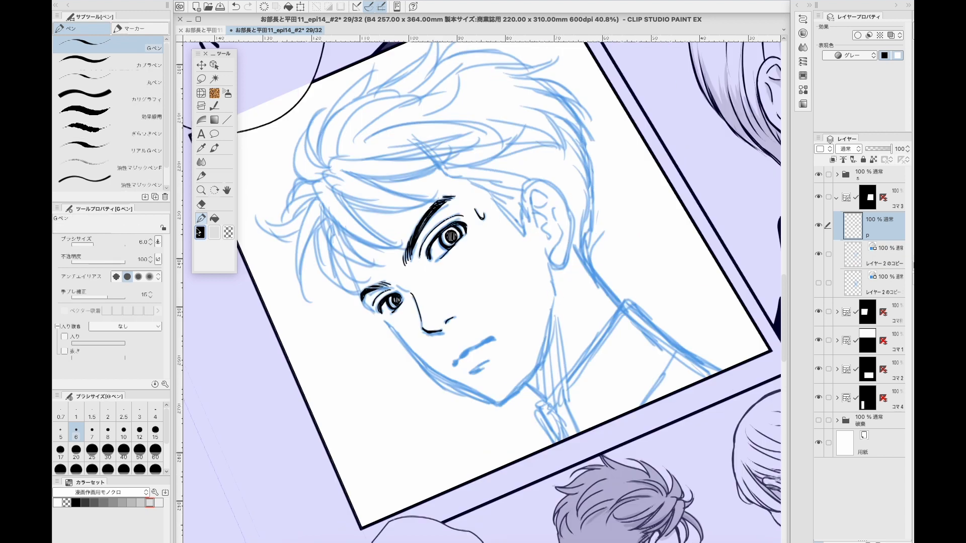
left_click_drag(565, 222, 565, 291)
key("bracketleft")
left_click_drag(569, 263, 577, 229)
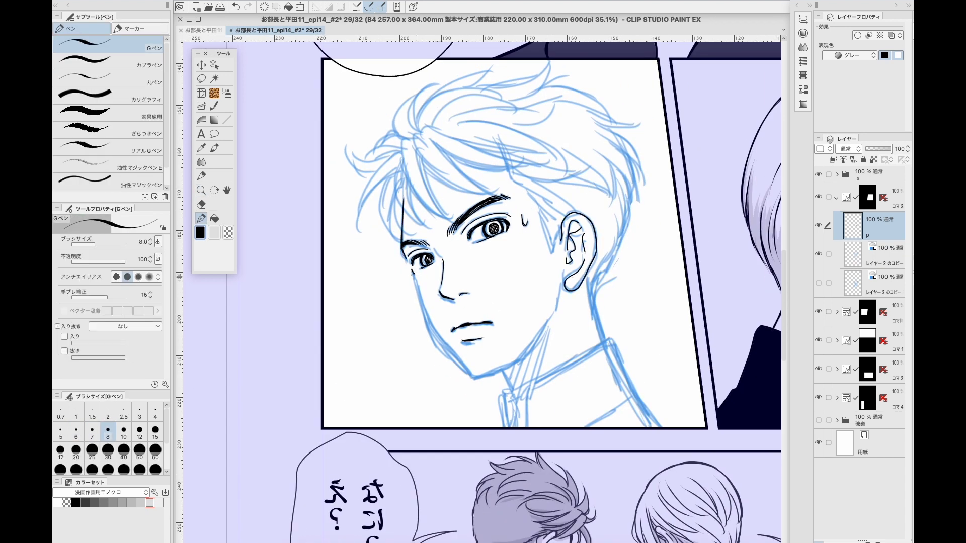
- Ink the short-haired figure's jaw and neck, outline the collar and shoulders and fill them black, and save the page
left_click_drag(410, 297, 451, 360)
left_click_drag(577, 261, 601, 342)
key("super+s")
left_click_drag(491, 324, 414, 464)
left_click_drag(503, 336, 496, 398)
key("bracketleft")
key("bracketleft")
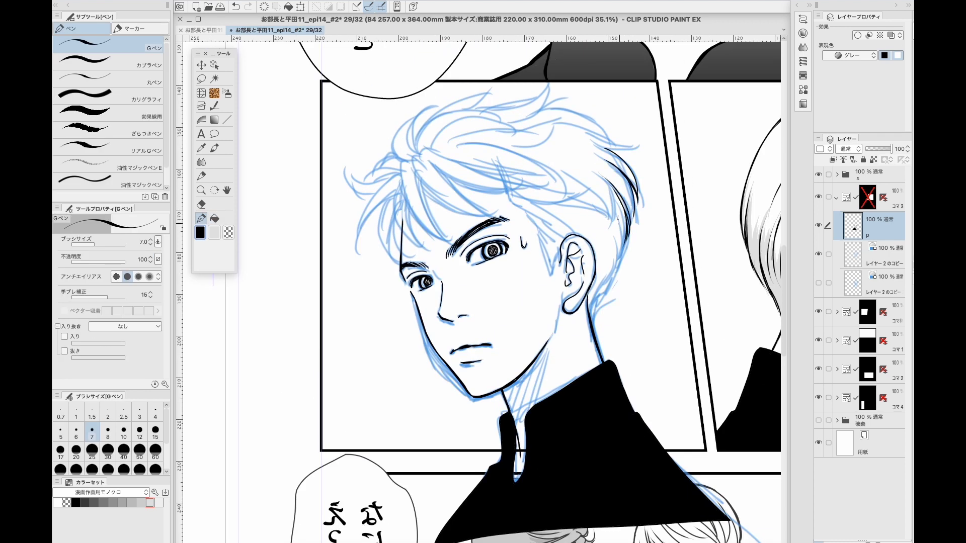
- Ink the short-haired figure's fringe and the strands around the ear over the sketch on a new layer above p
key("super+minus")
key("bracketright")
key("super+shift+n")
left_click_drag(513, 145, 520, 233)
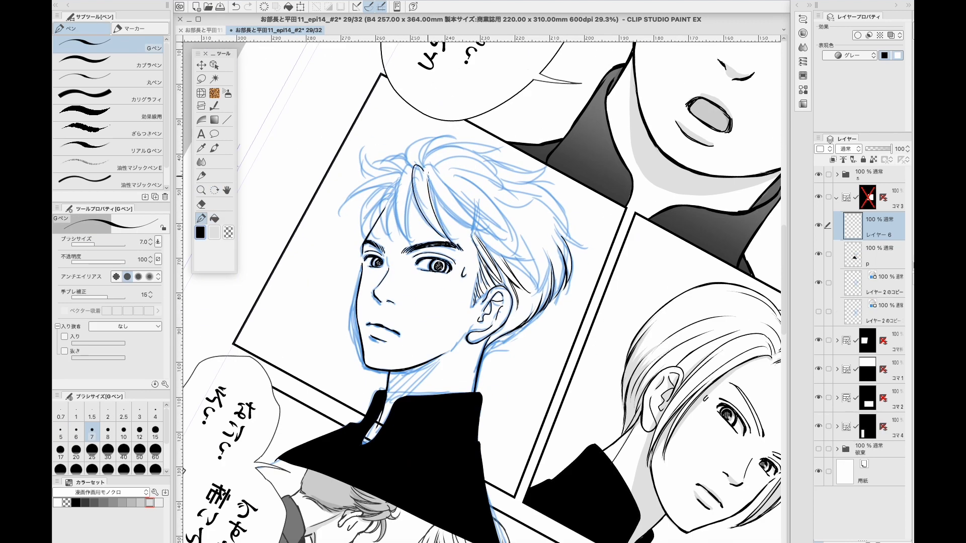
key("super+shift+0")
left_click_drag(352, 249, 332, 283)
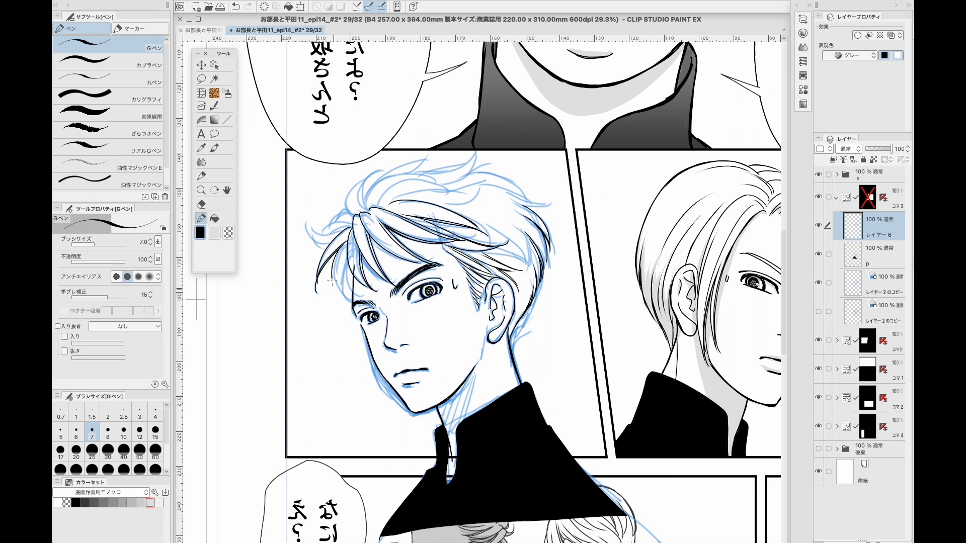
- Ink the remaining tufts and strands on the crown and back of the short-haired figure's head, using pen size 6
left_click_drag(330, 222, 309, 241)
mouse_move(503, 191)
left_mouse_down()
mouse_move(549, 206)
mouse_move(546, 251)
left_mouse_up()
key("super+shift+0")
key("e")
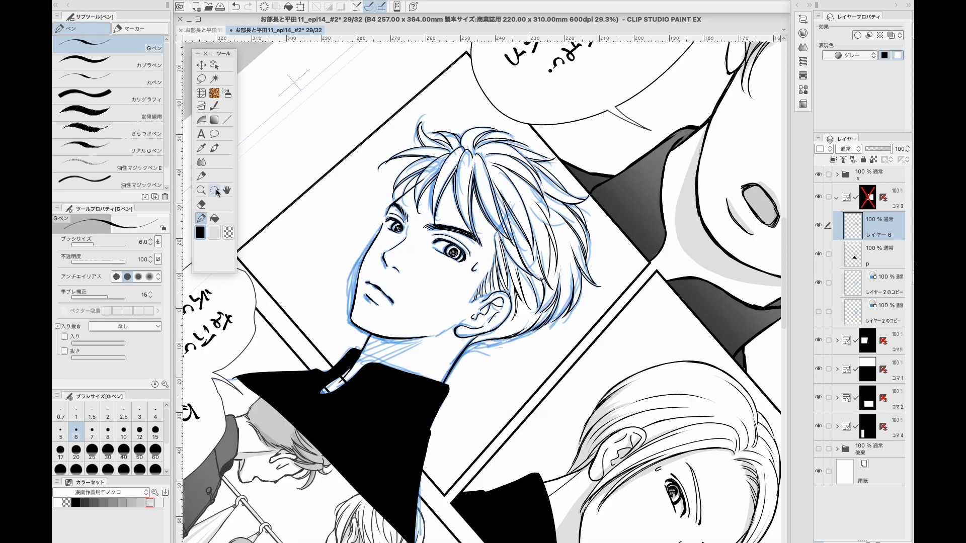
key("super+shift+0")
key("super+plus")
left_click(201, 218)
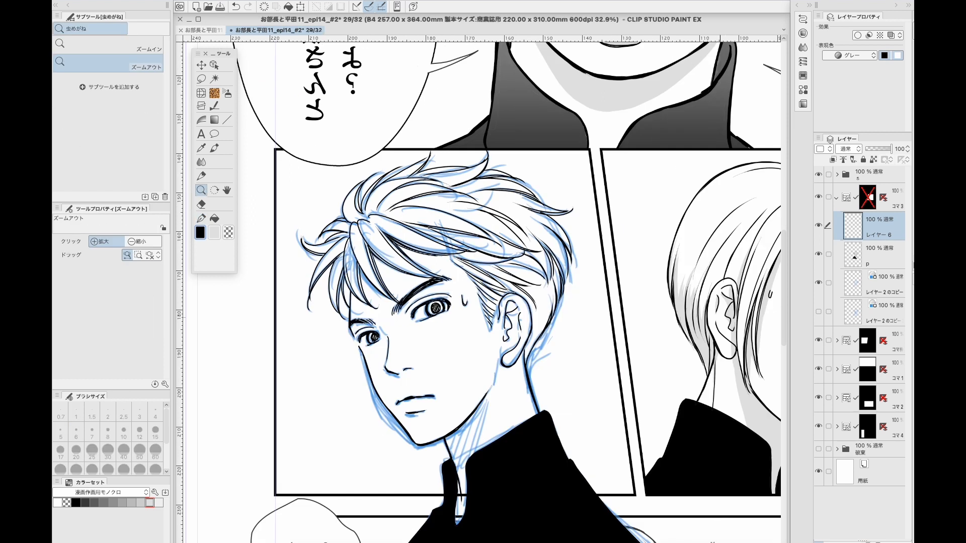
- Hide and remove the blue sketch in panel コマ3, and combine the hair linework with layer p
left_click(819, 282)
left_click(865, 254)
scroll(369, 183, "down", 5)
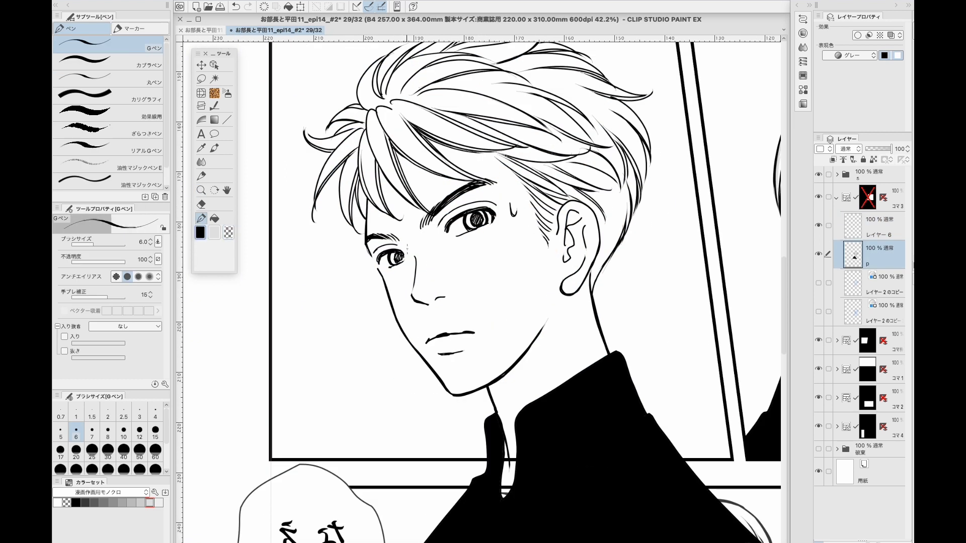
key("super+minus")
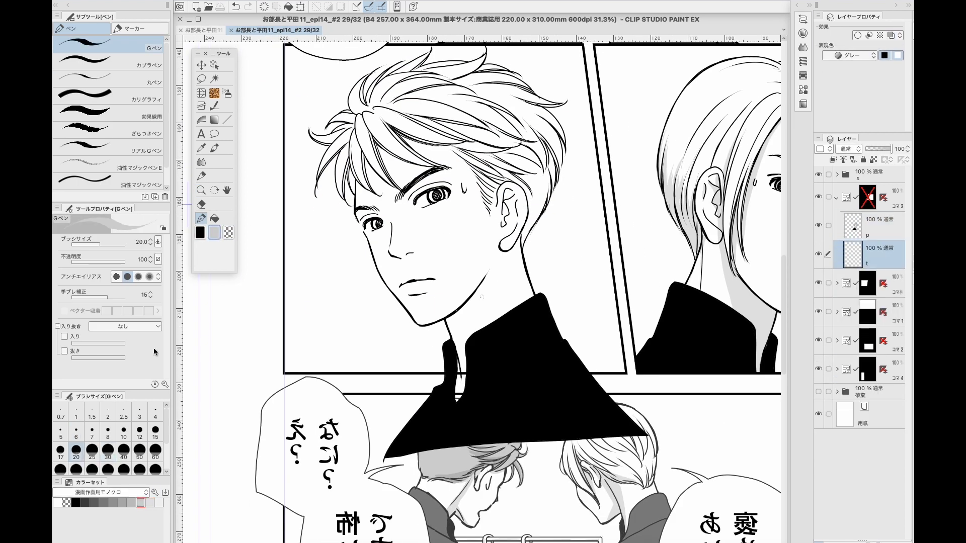
- Tone the short-haired figure's whole hair in light grey on layer t beneath the line art, using pen size 17
key("bracketleft")
key("asciicircum")
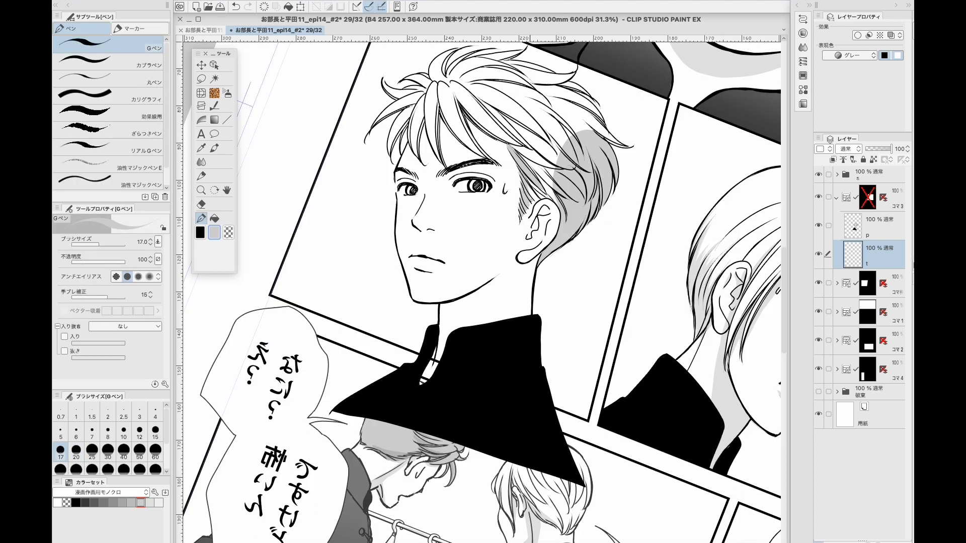
key("minus")
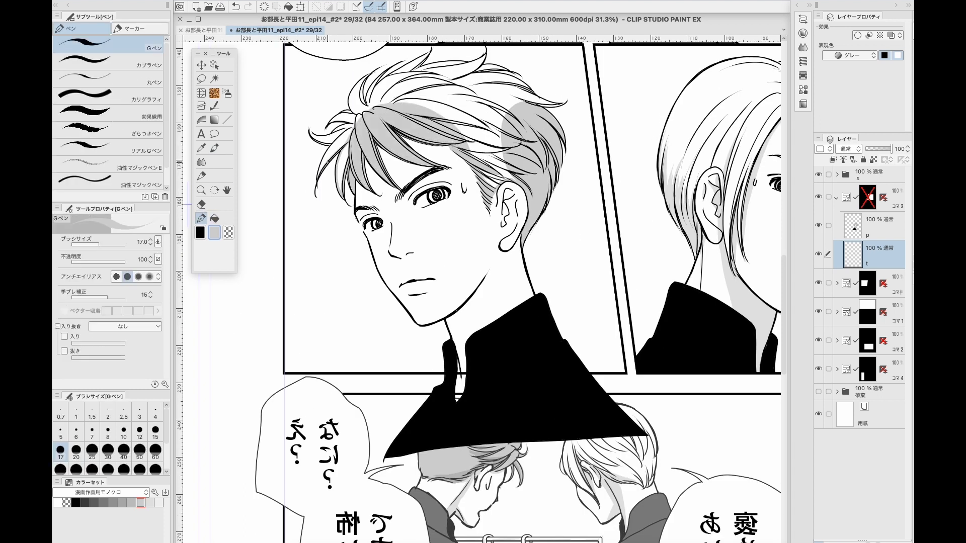
key("asciicircum")
key("minus")
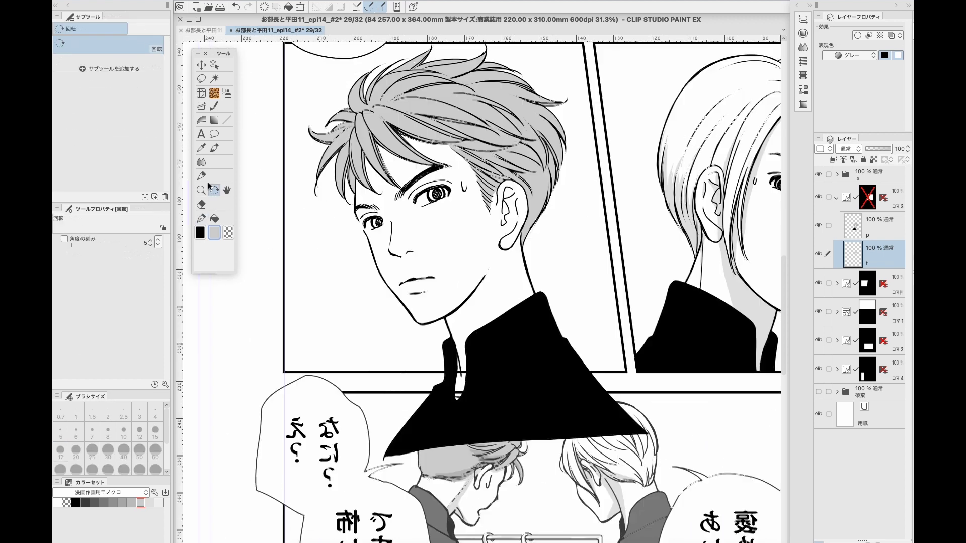
scroll(256, 229, "down", 1)
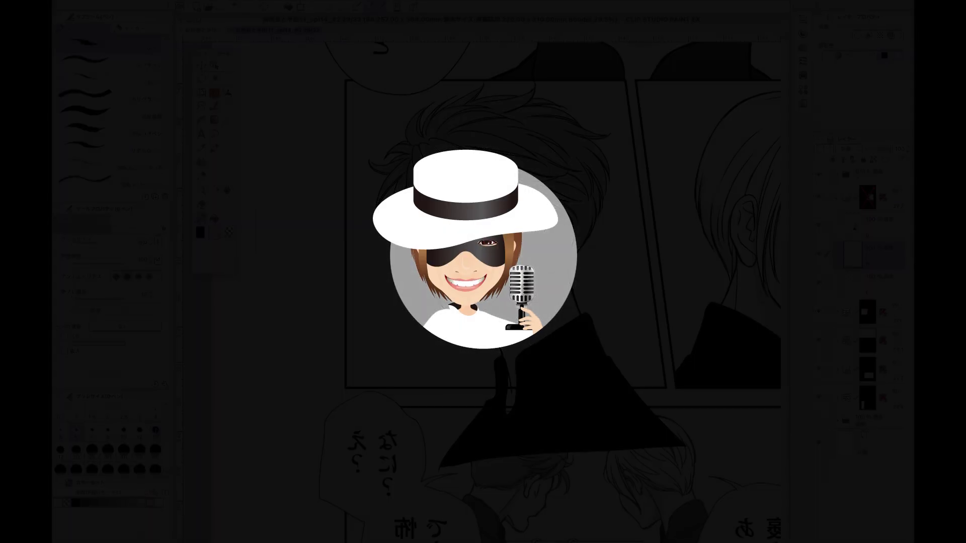